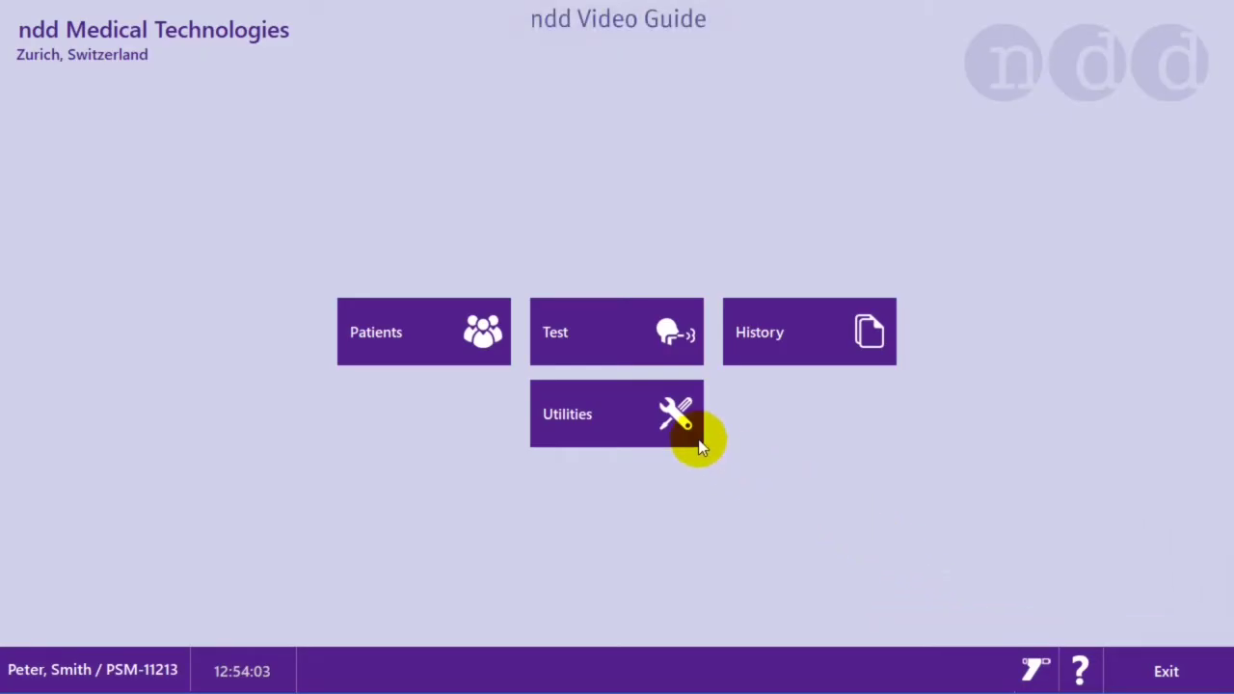
# Open the provocation protocol settings in the test configuration utilities
pyautogui.click(652, 414)
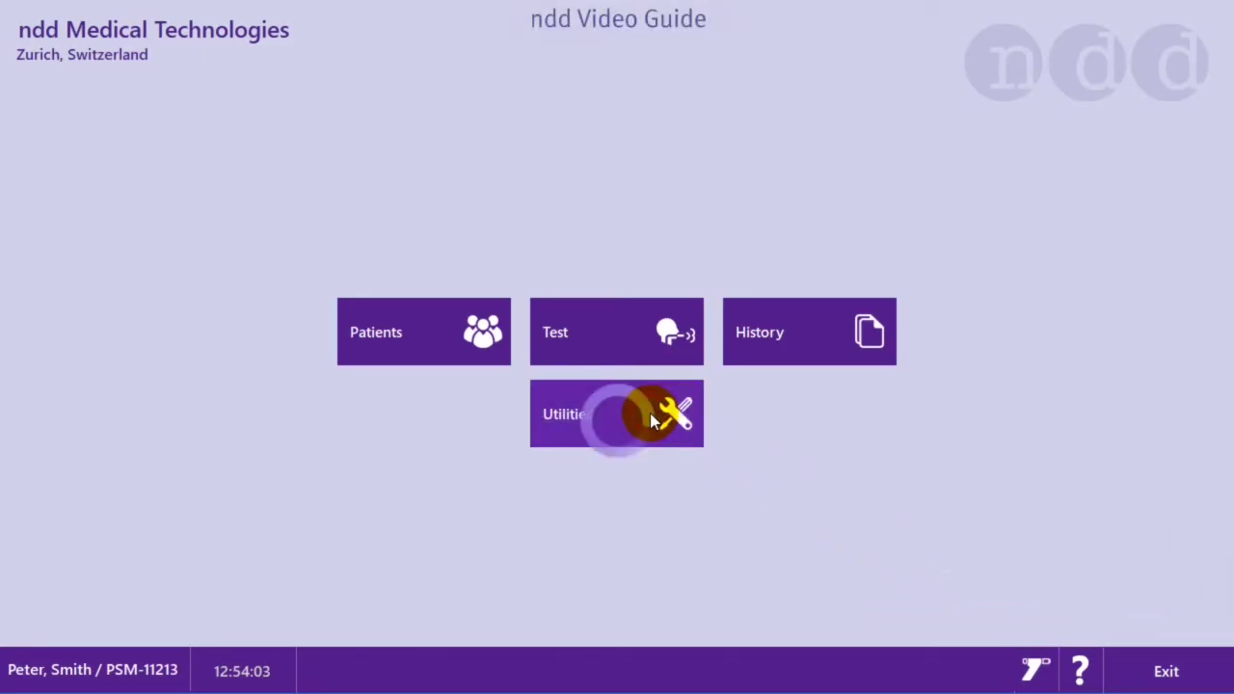
pyautogui.click(440, 201)
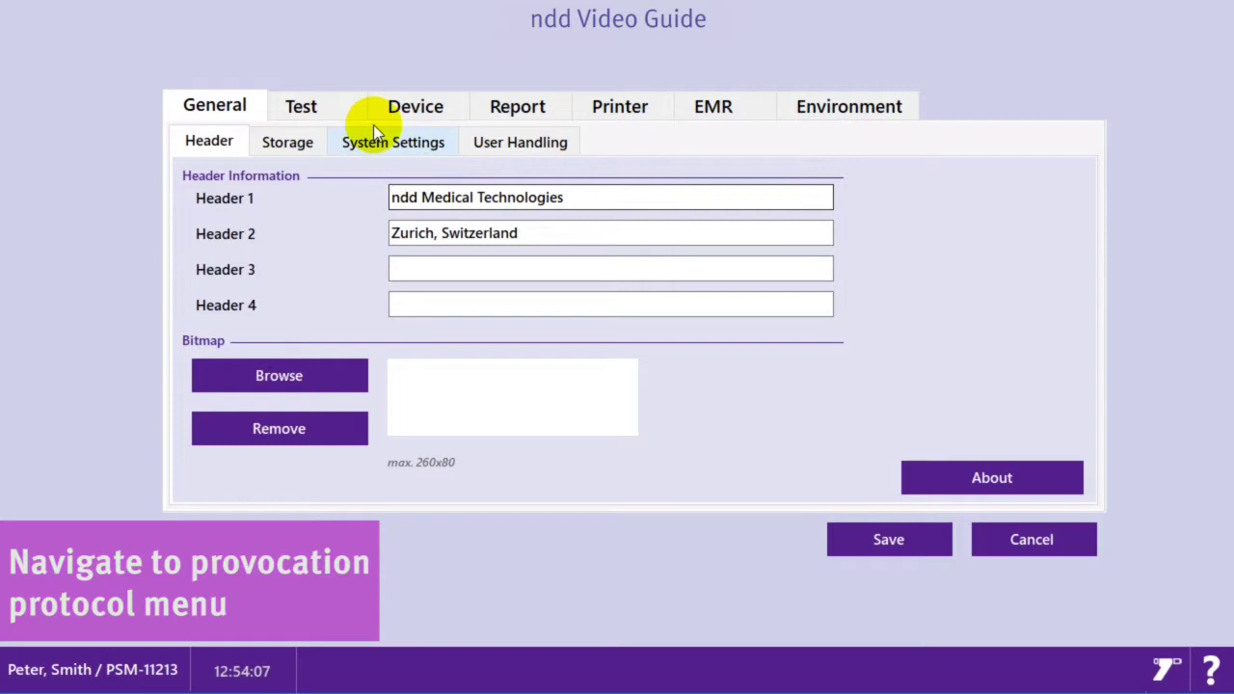
pyautogui.click(348, 102)
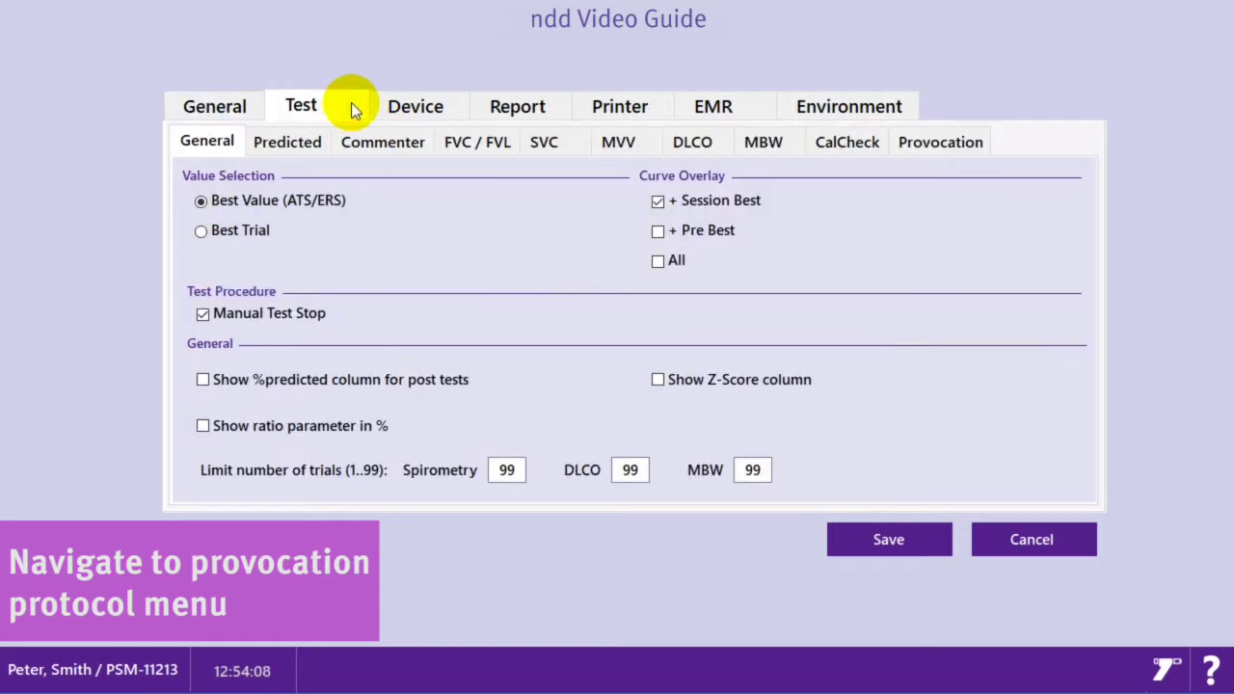
pyautogui.click(953, 141)
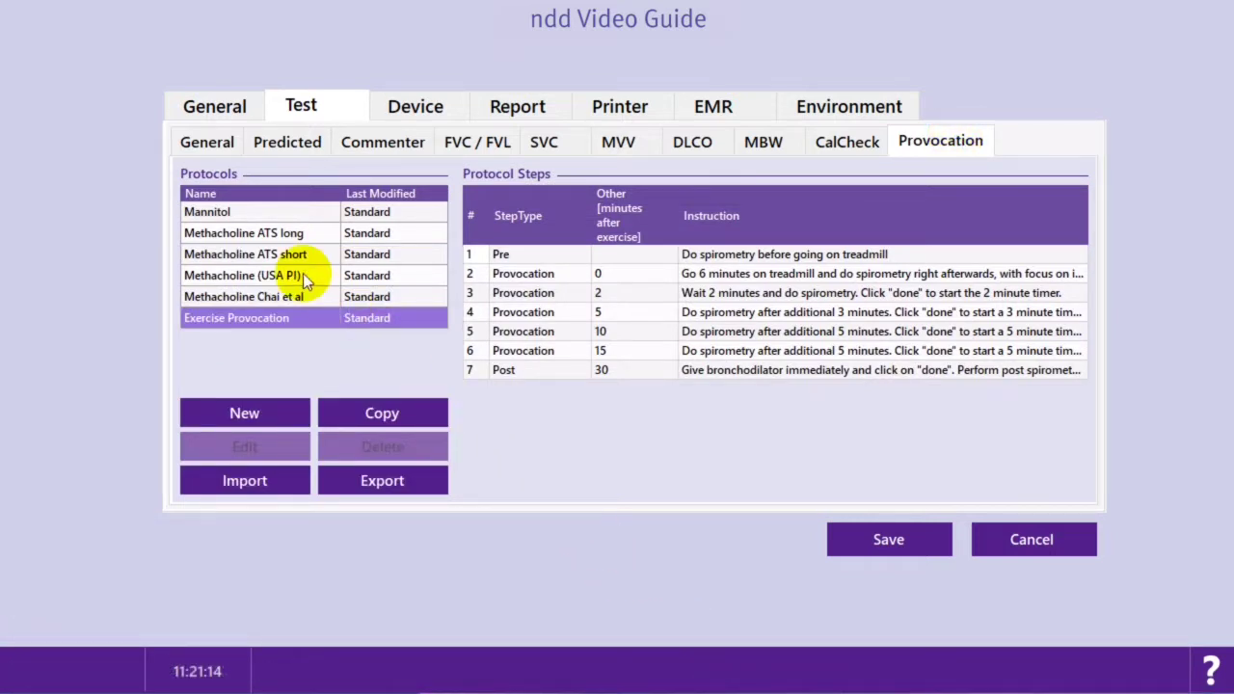
# Duplicate the standard Mannitol protocol and rename the copy as "Mannitol - Tutorial"
pyautogui.click(256, 215)
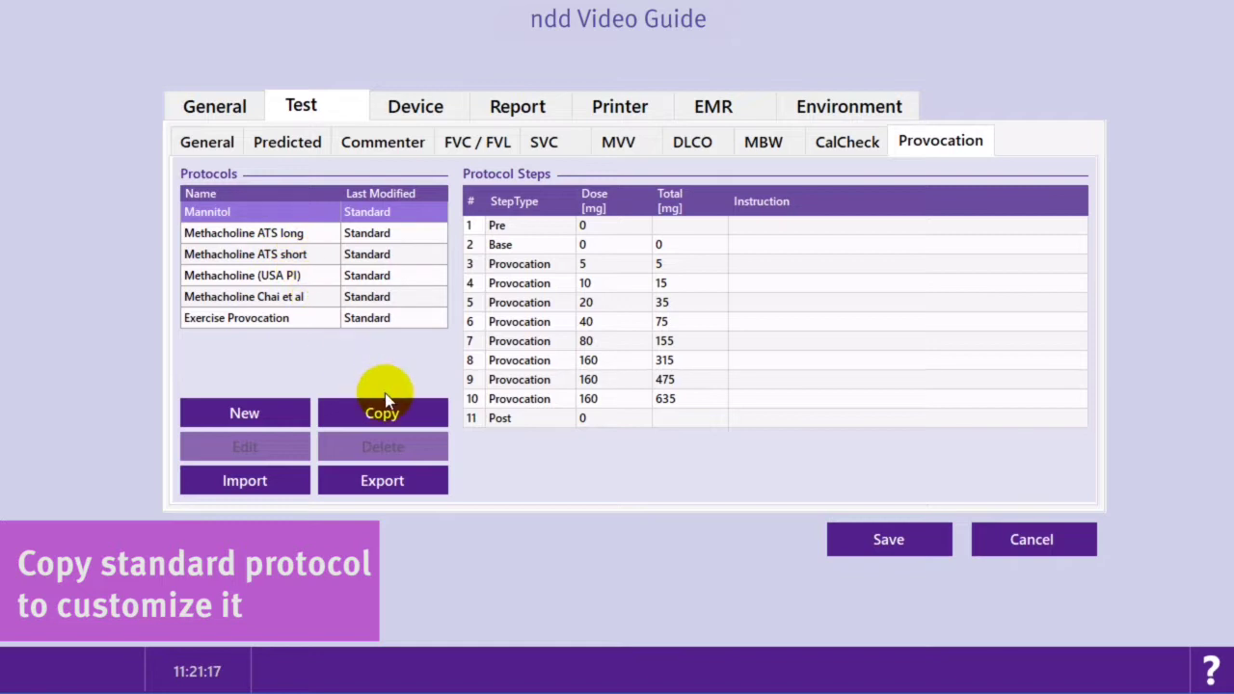
pyautogui.click(408, 417)
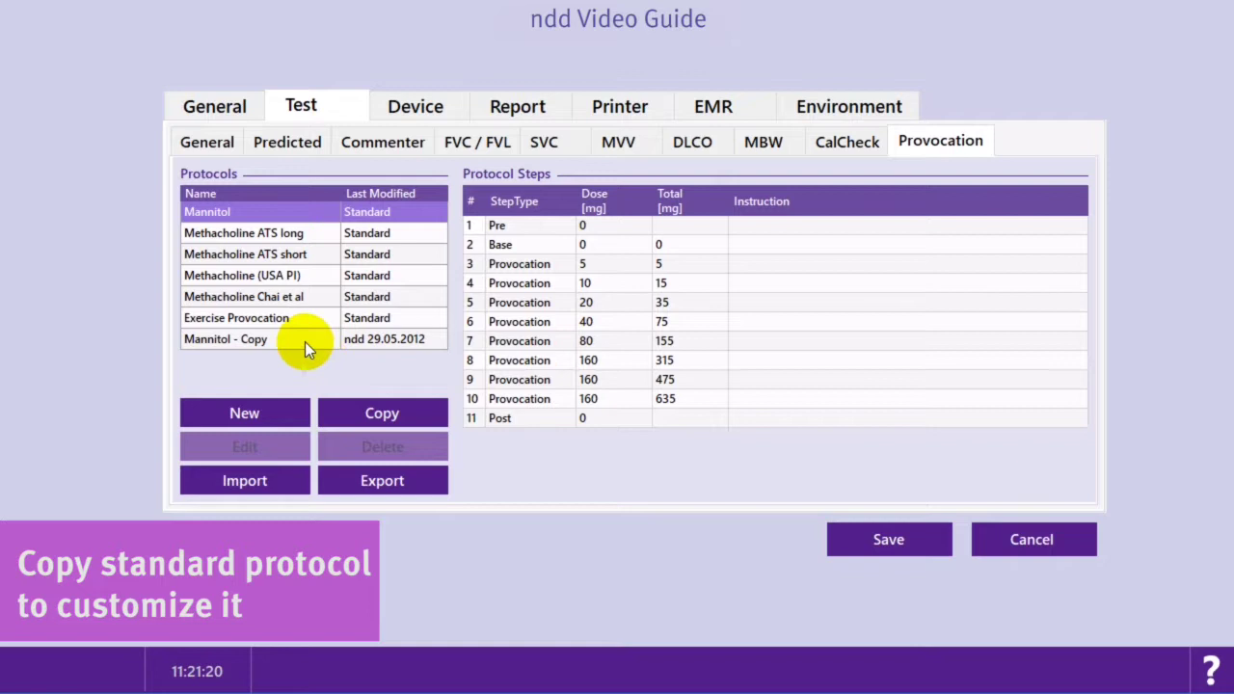
pyautogui.click(304, 342)
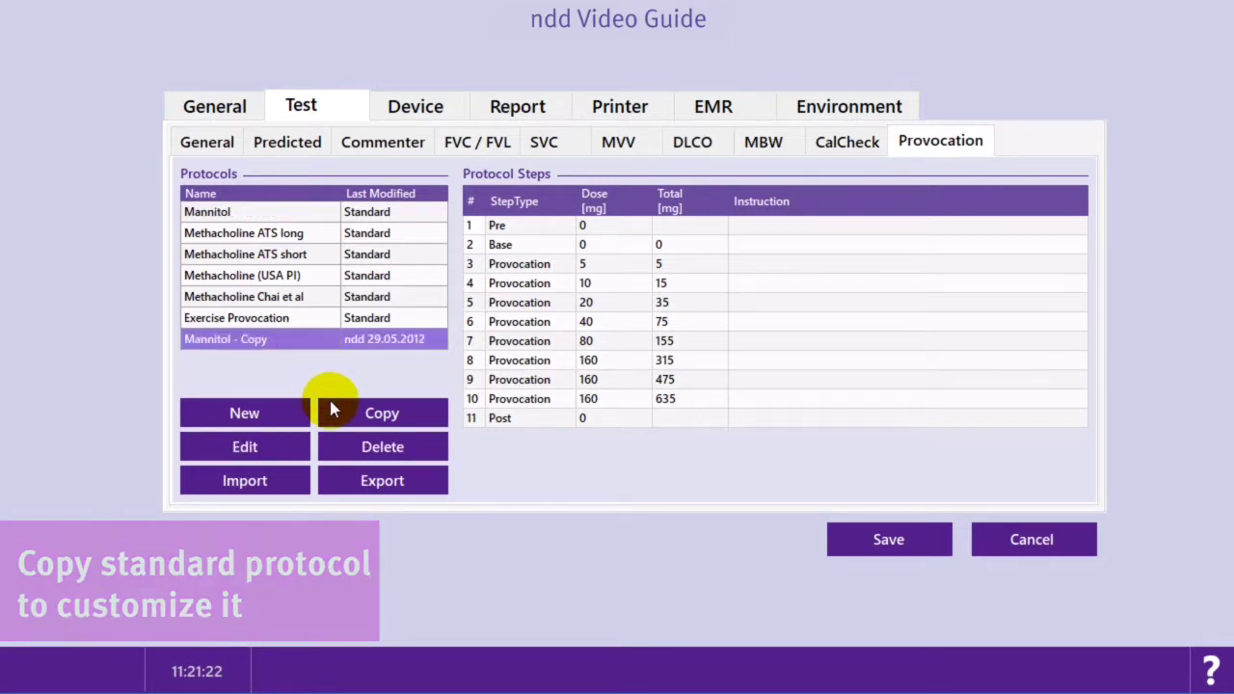
pyautogui.click(296, 443)
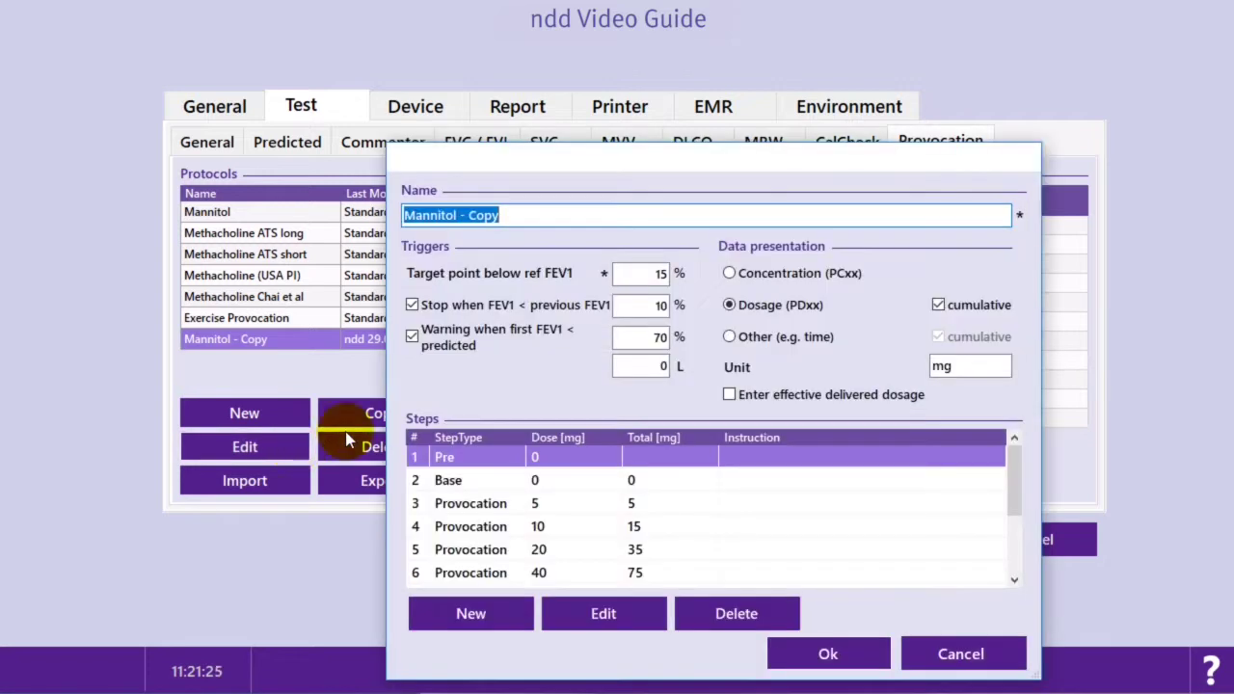
pyautogui.click(506, 212)
pyautogui.press('BackSpace')
pyautogui.press('BackSpace')
pyautogui.press('BackSpace')
pyautogui.press('BackSpace')
pyautogui.write('Tutorial')
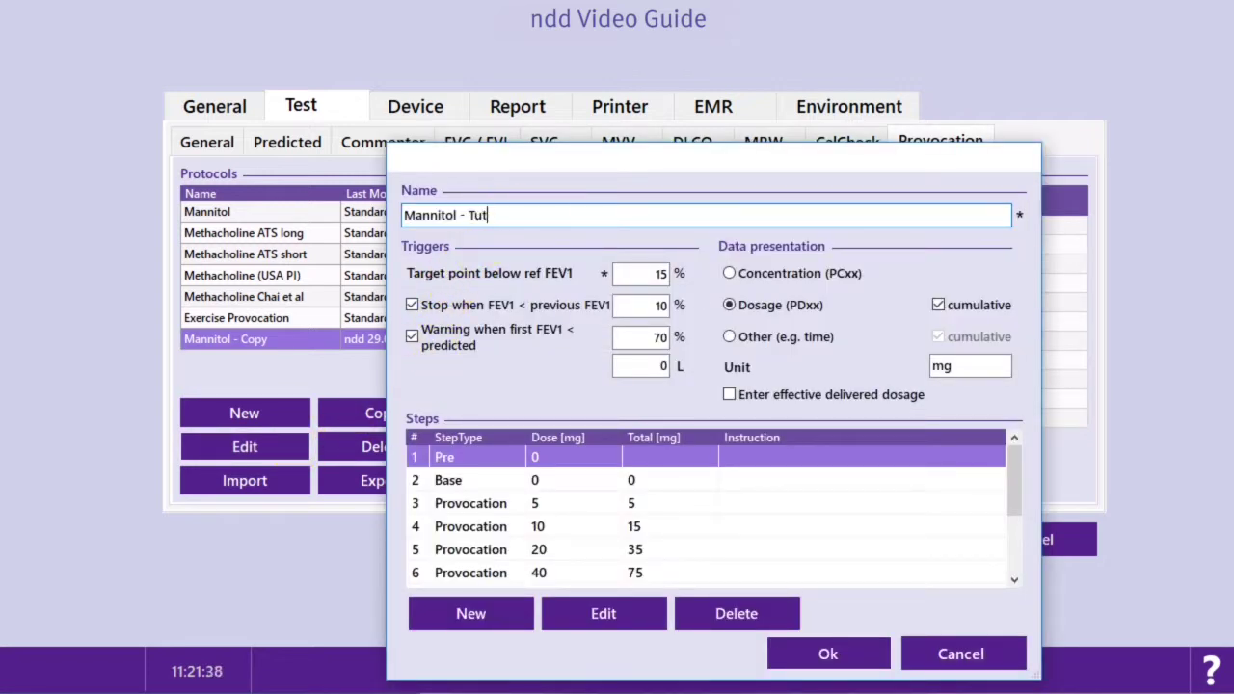
# Set the triggers to 20% target point below reference FEV1, 15% stop limit, and first-FEV1 warning limits of 40% predicted and 1 L
pyautogui.click(661, 274)
pyautogui.doubleClick(660, 274)
pyautogui.write('20')
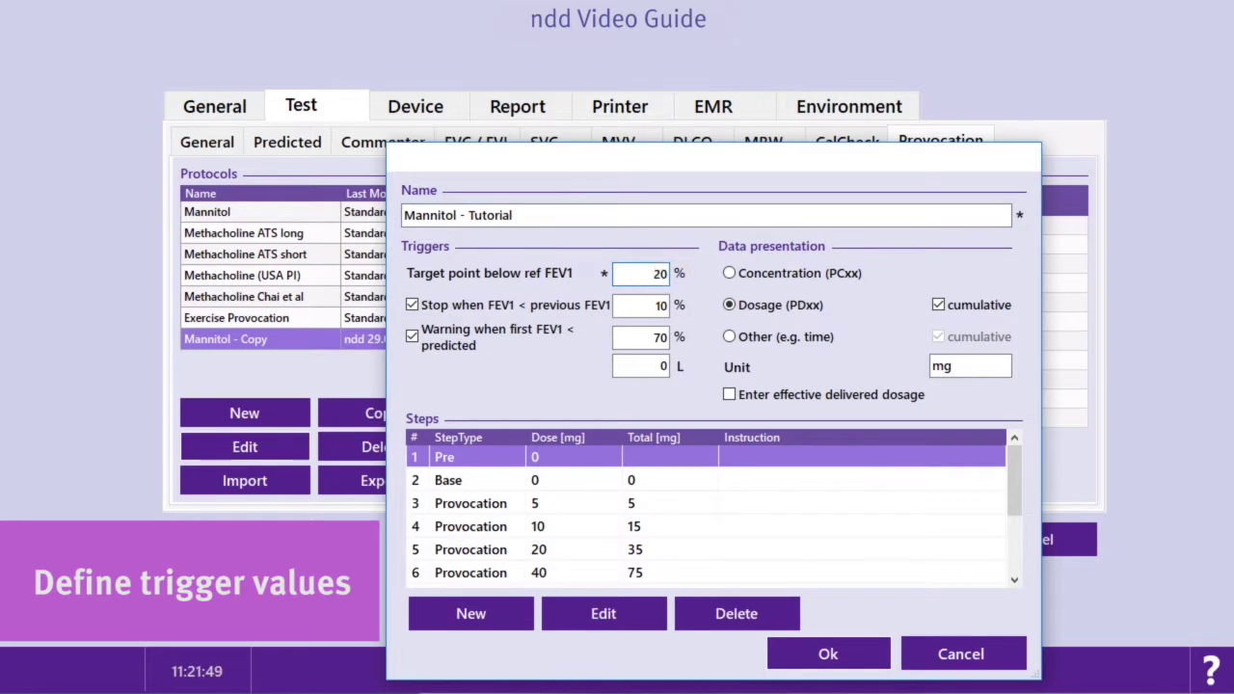
pyautogui.doubleClick(655, 305)
pyautogui.write('15')
pyautogui.doubleClick(661, 336)
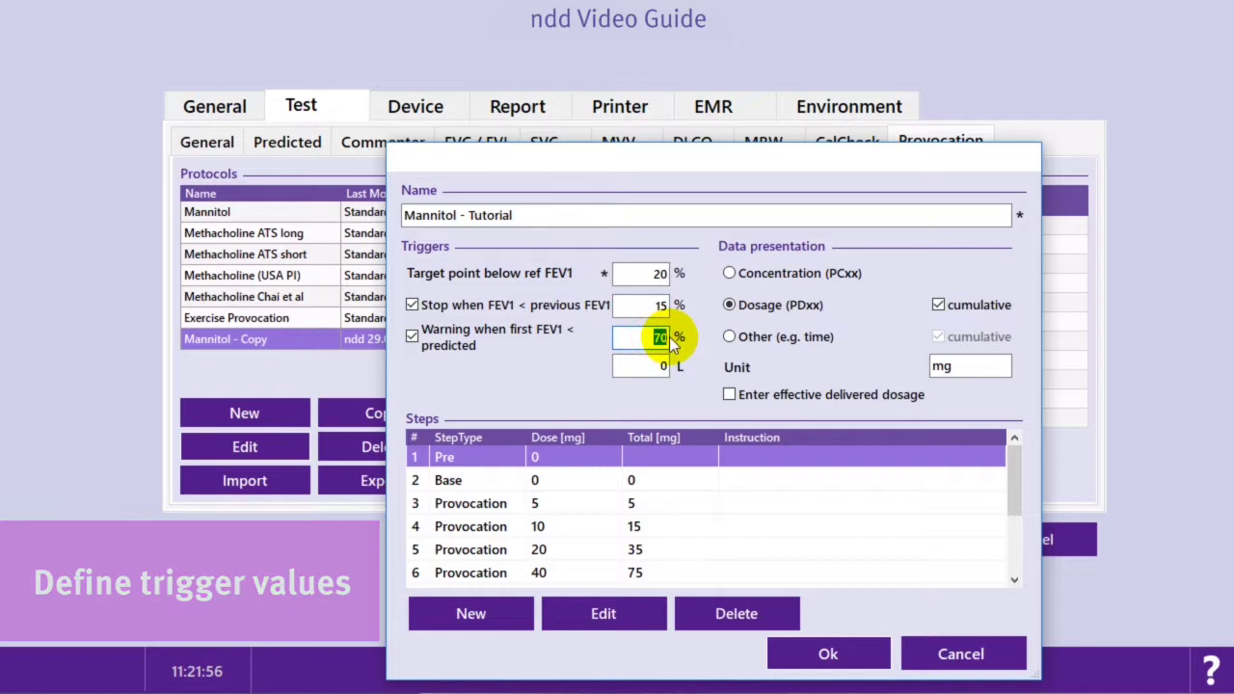
pyautogui.write('40')
pyautogui.doubleClick(656, 365)
pyautogui.write('1')
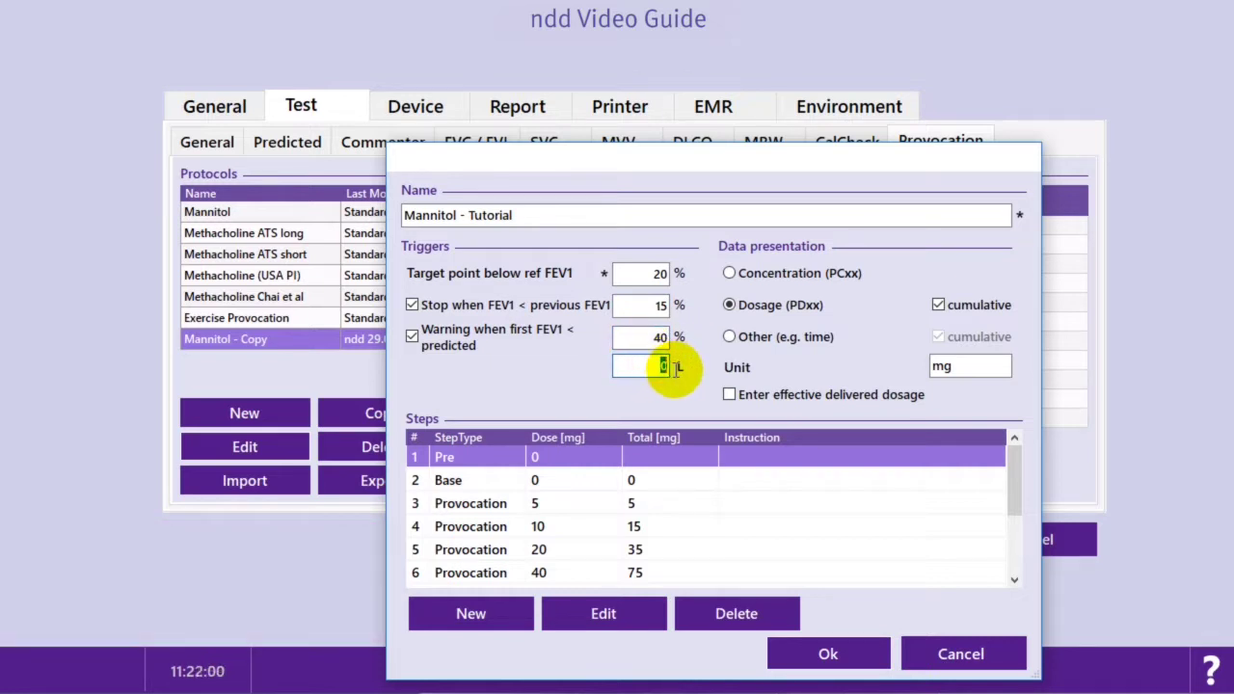
# Try the data presentation types and the cumulative and effective delivered dosage options, ending on cumulative Dosage (PDxx)
pyautogui.click(731, 274)
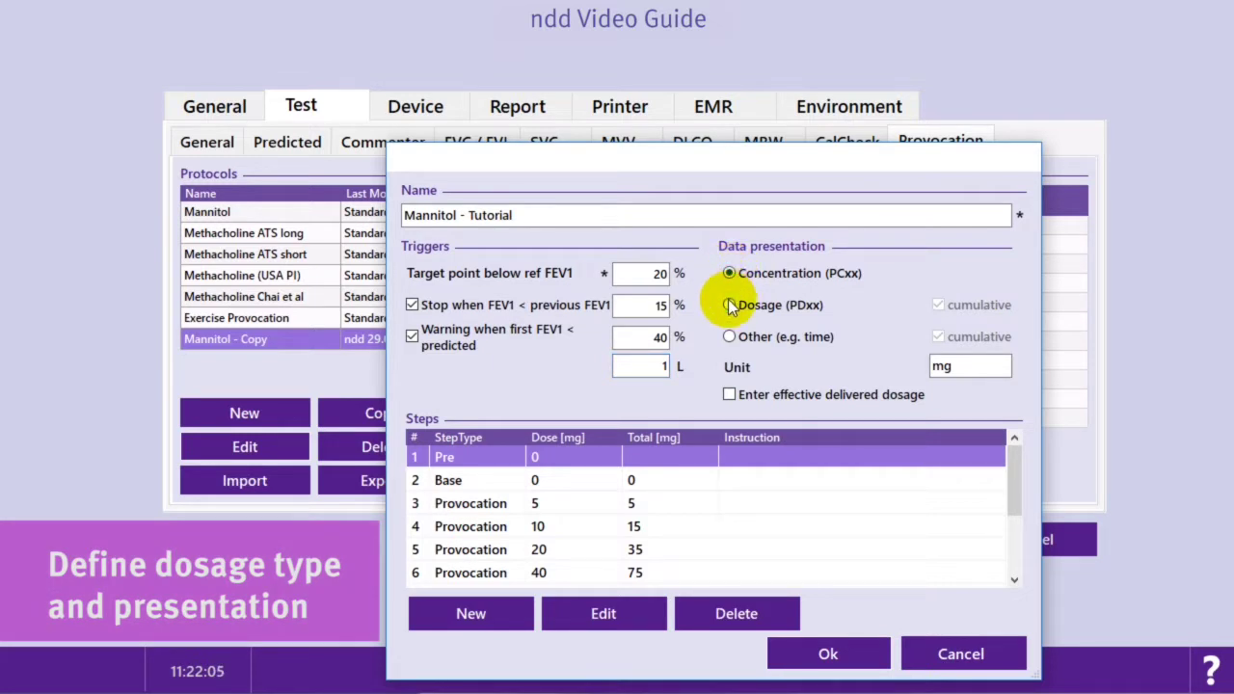
pyautogui.click(731, 306)
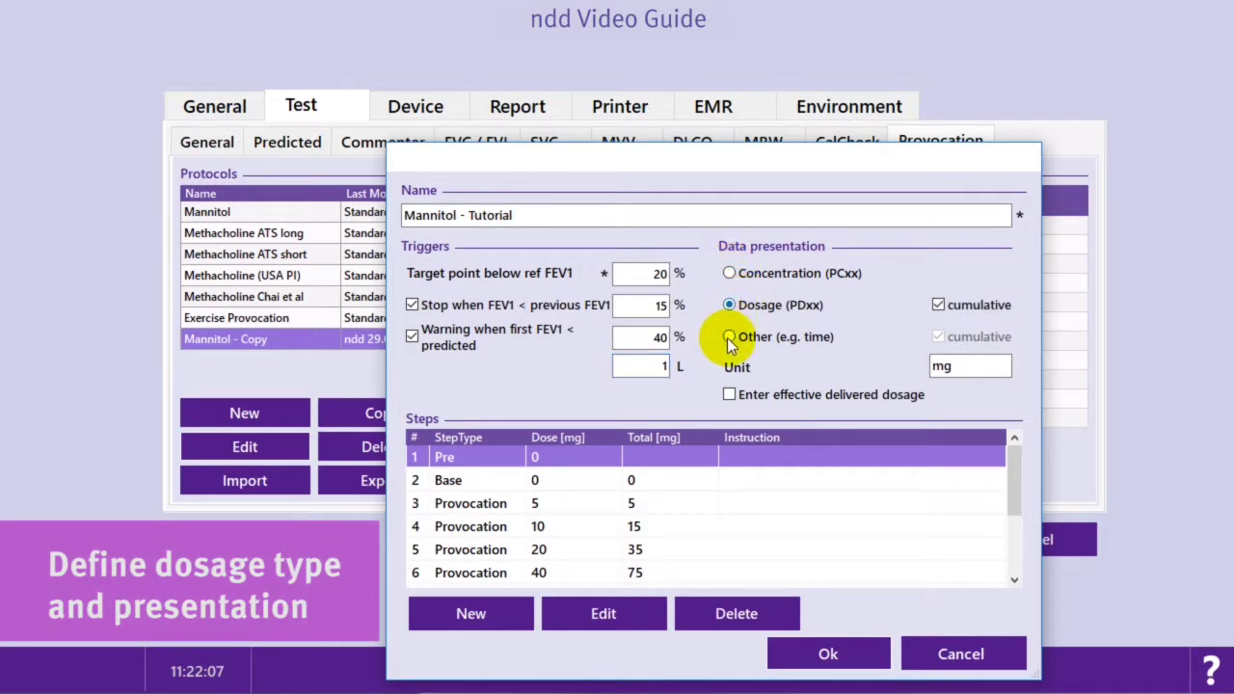
pyautogui.click(729, 340)
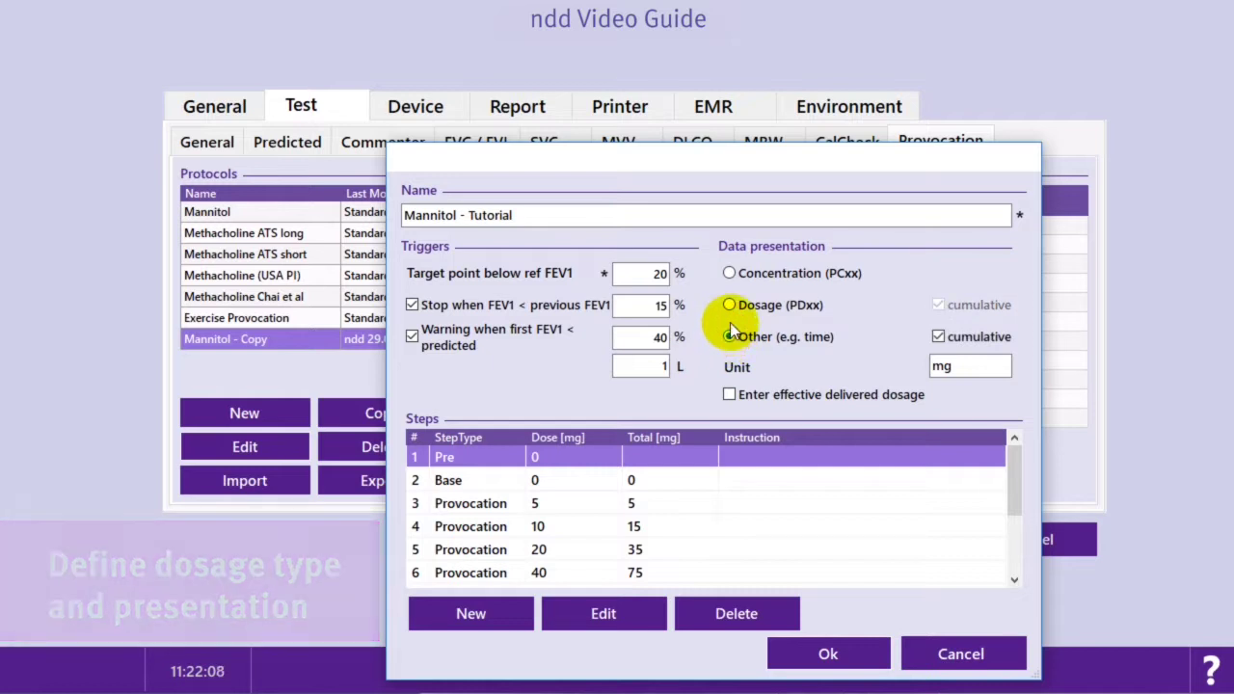
pyautogui.click(731, 307)
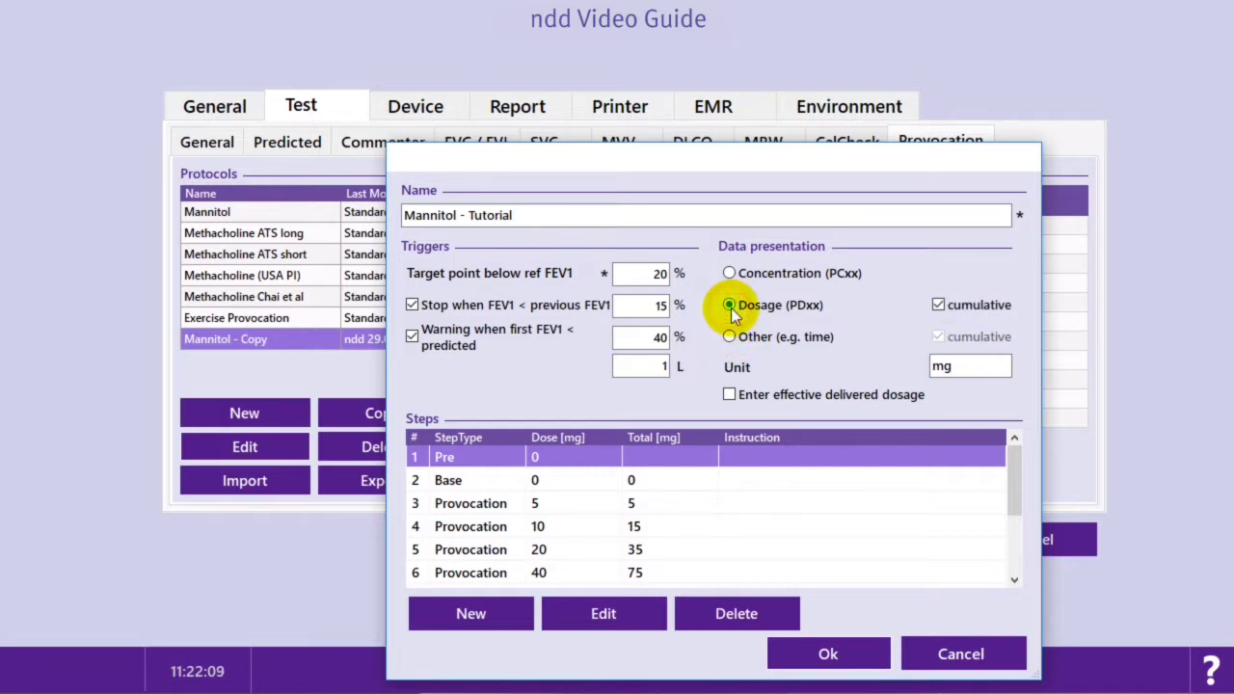
pyautogui.click(937, 304)
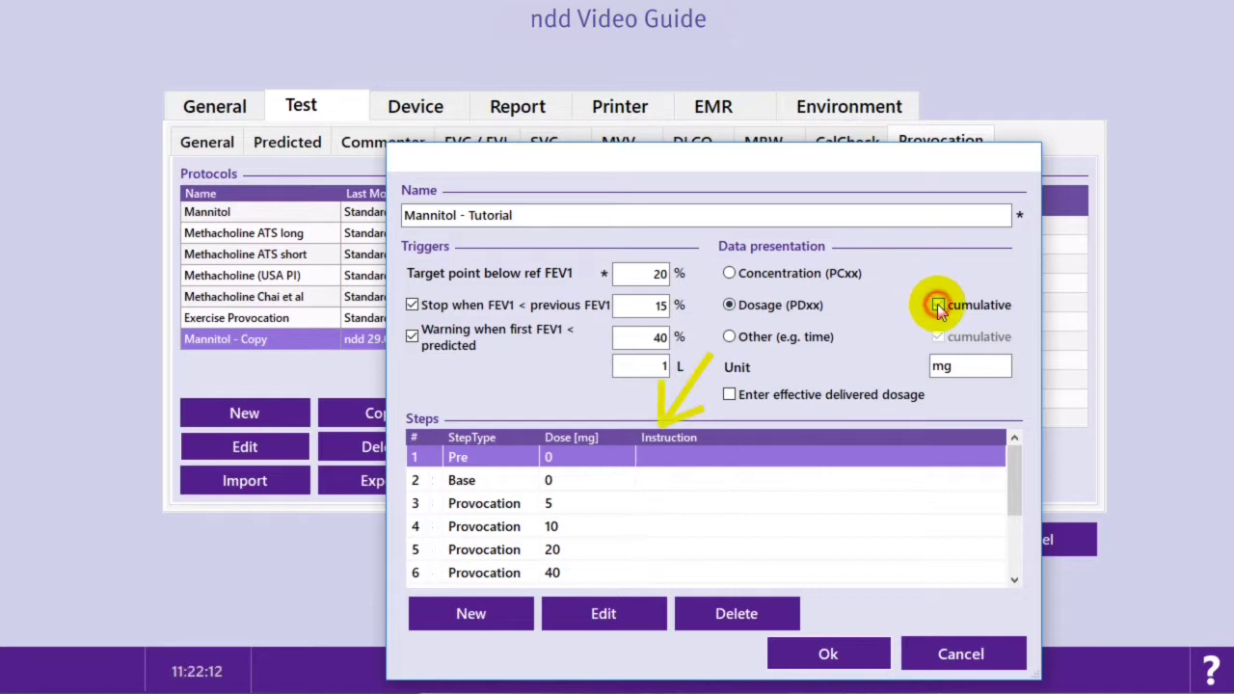
pyautogui.click(940, 306)
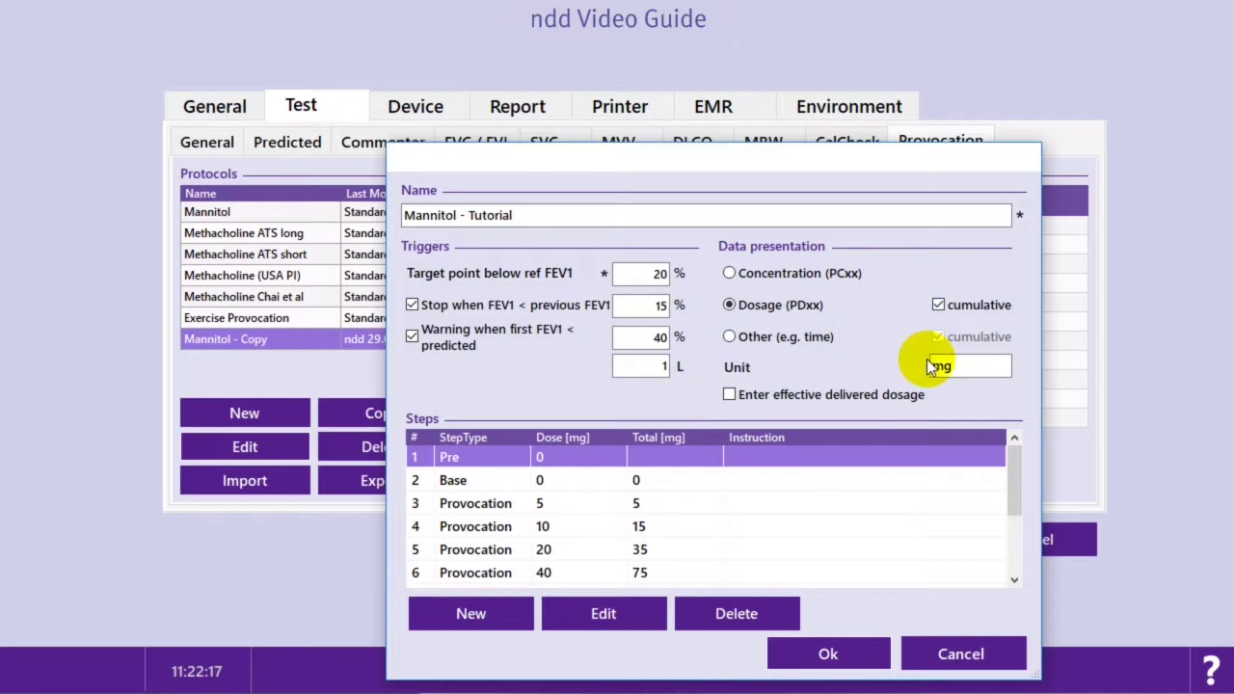
pyautogui.click(729, 396)
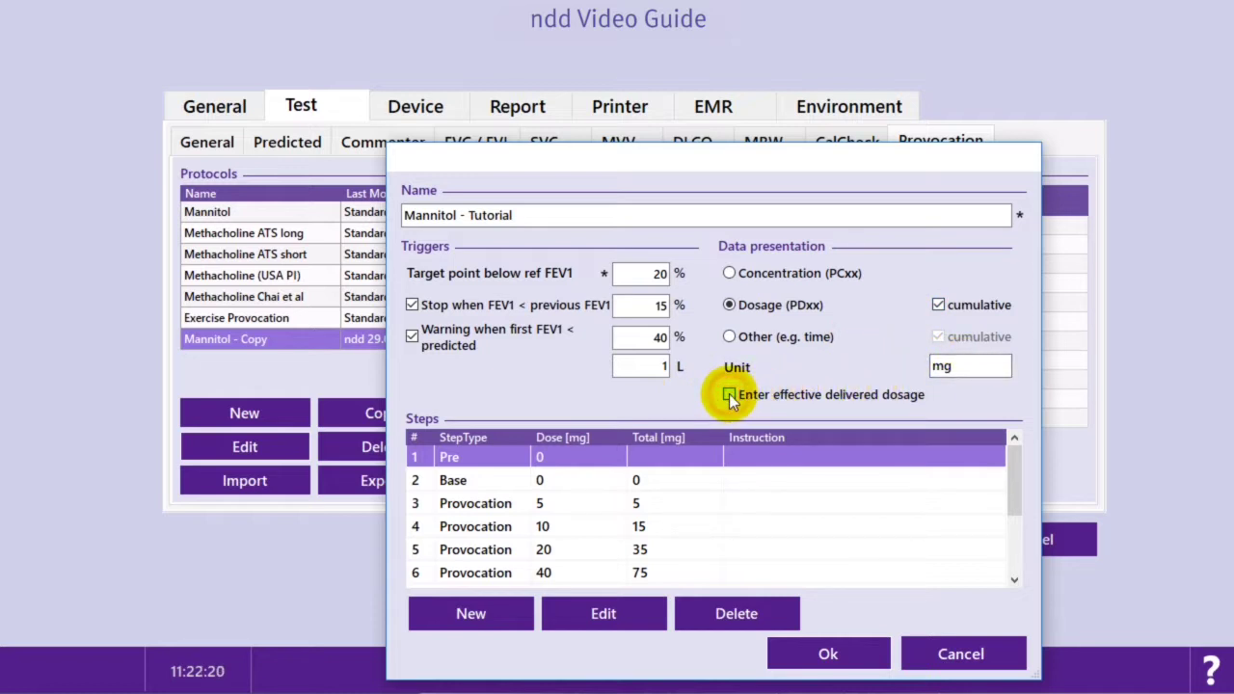
pyautogui.click(729, 396)
# Edit protocol step 5, choosing Provocation as its step type and setting the dose to 25 mg
pyautogui.click(541, 482)
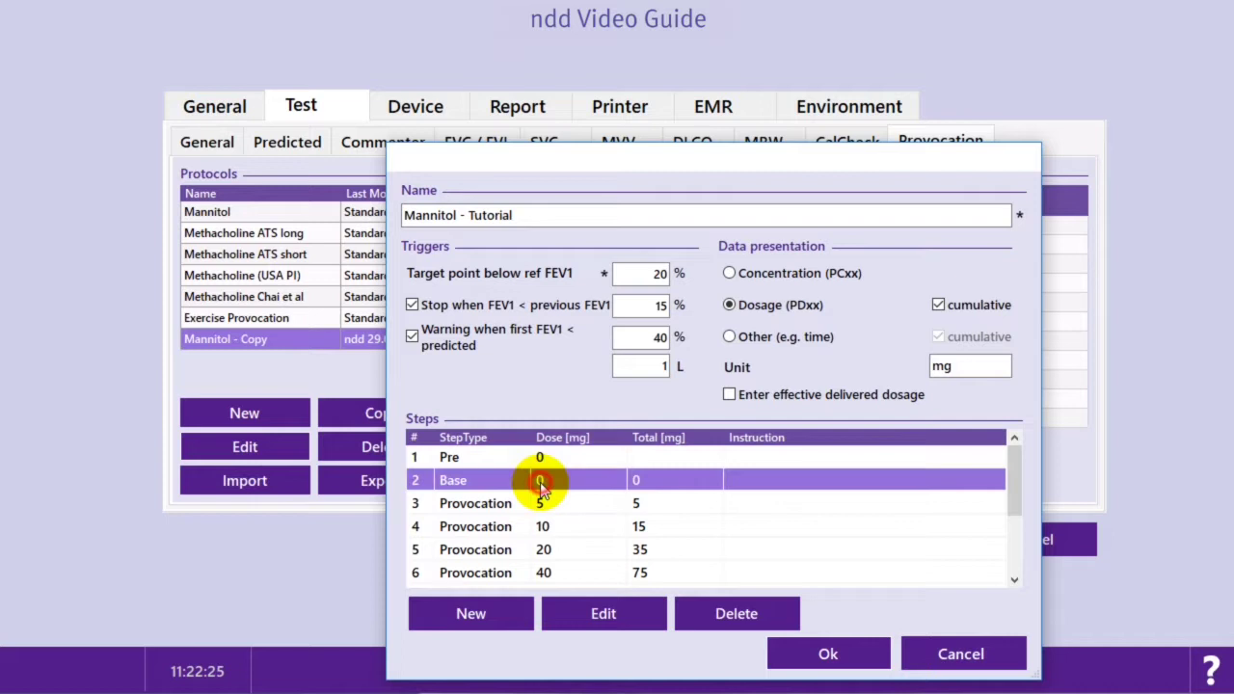
pyautogui.click(535, 505)
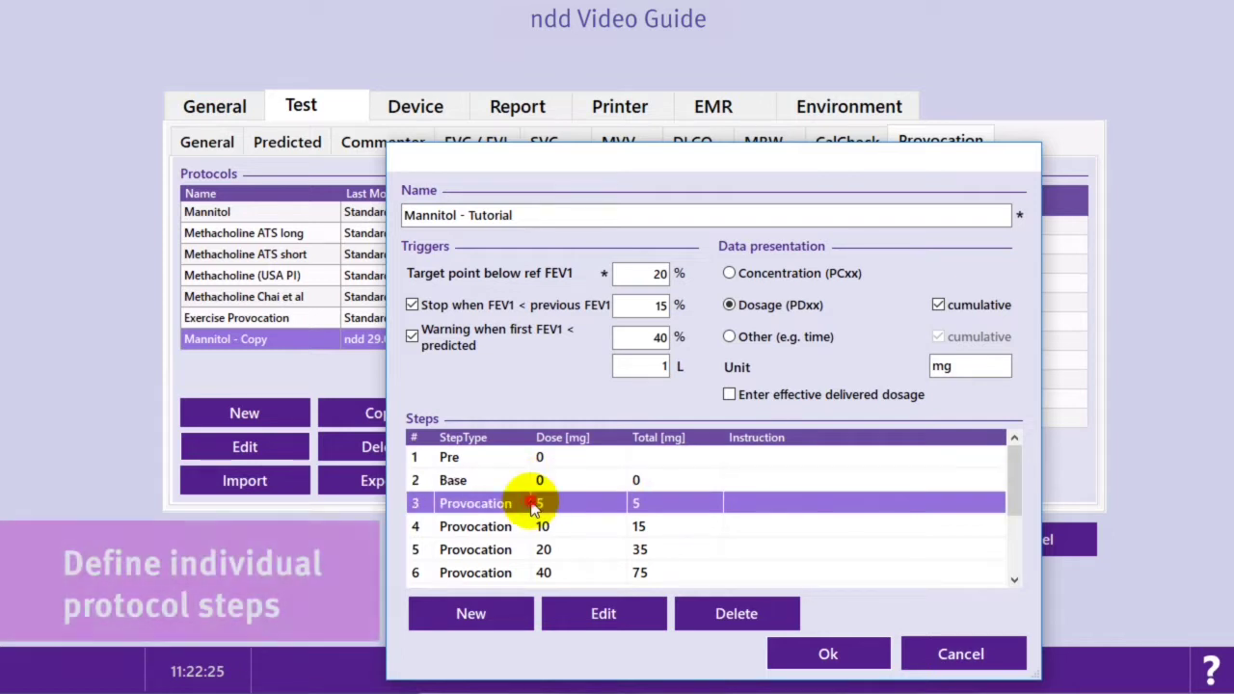
pyautogui.click(524, 551)
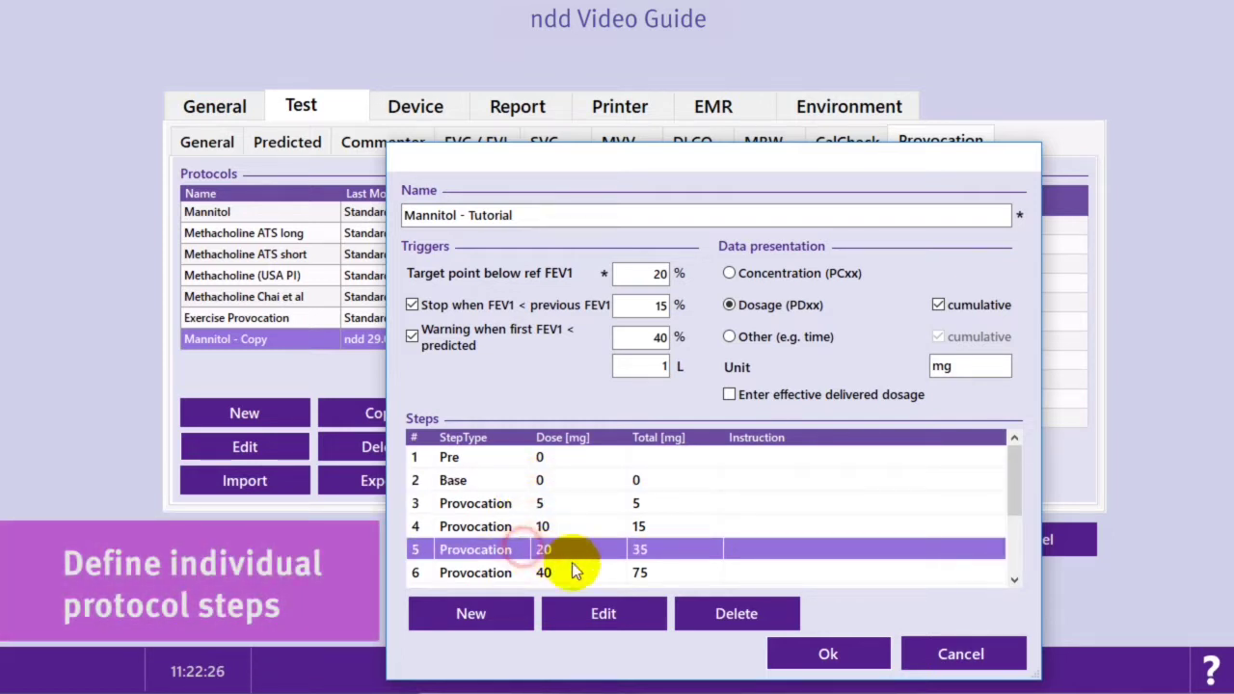
pyautogui.click(640, 617)
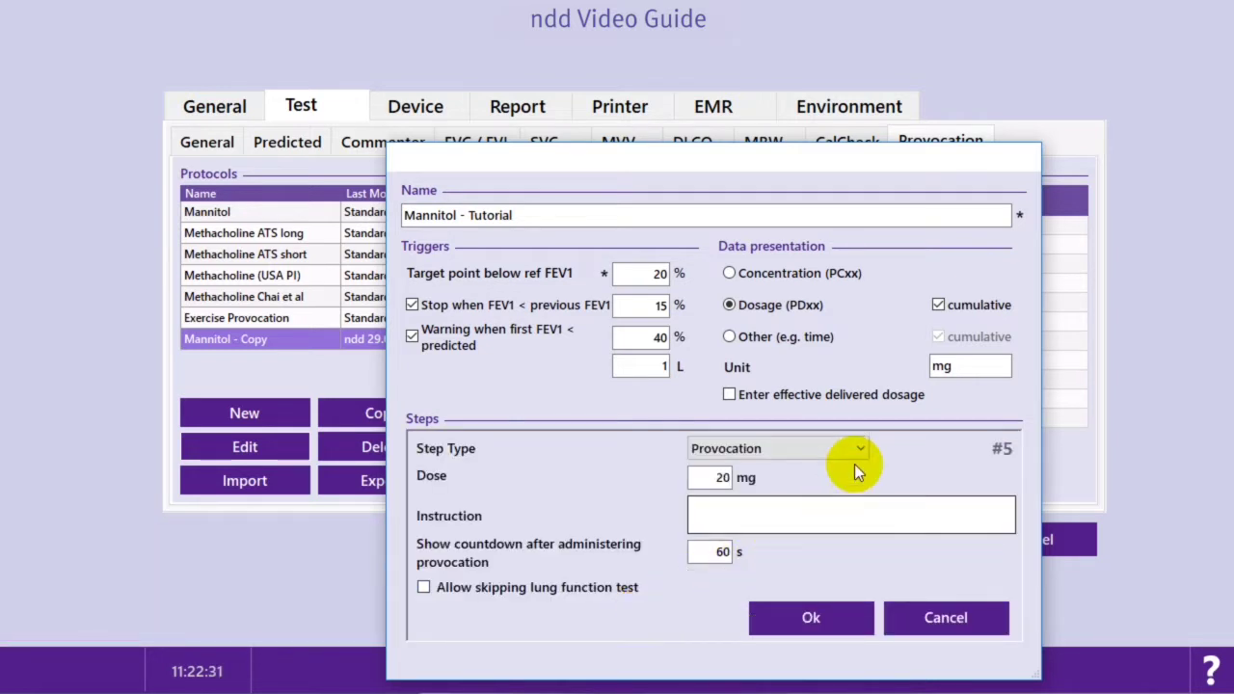
pyautogui.click(861, 451)
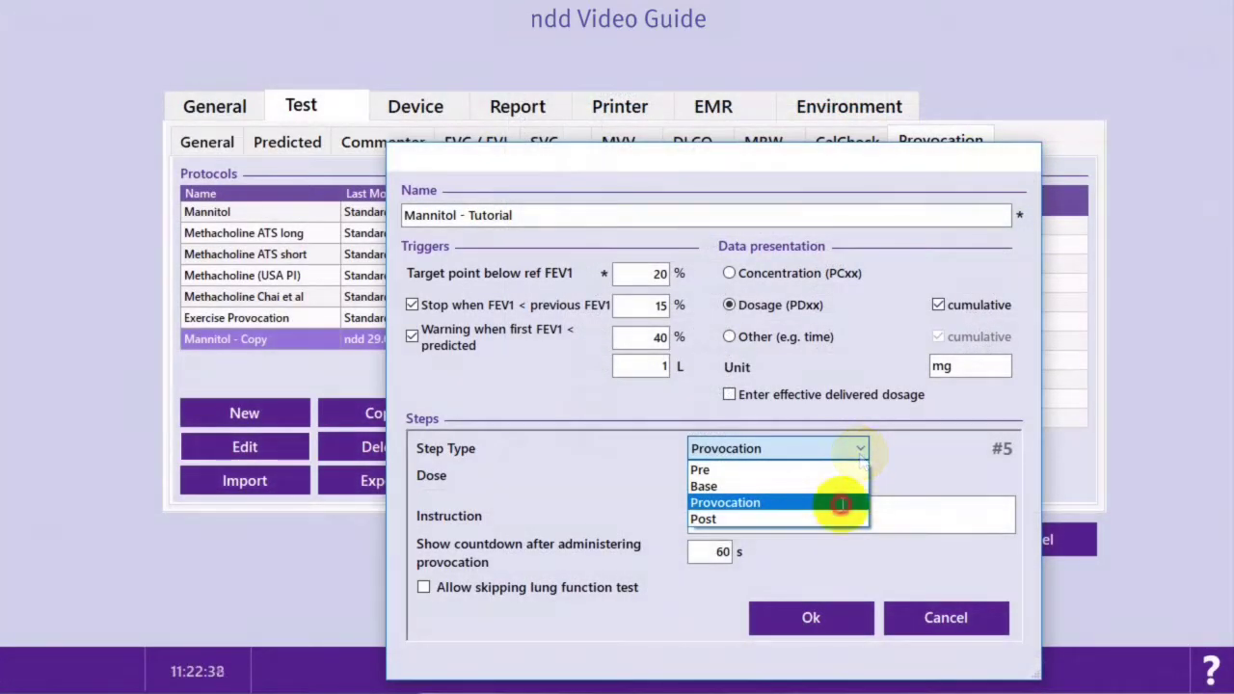
pyautogui.click(840, 503)
pyautogui.doubleClick(723, 477)
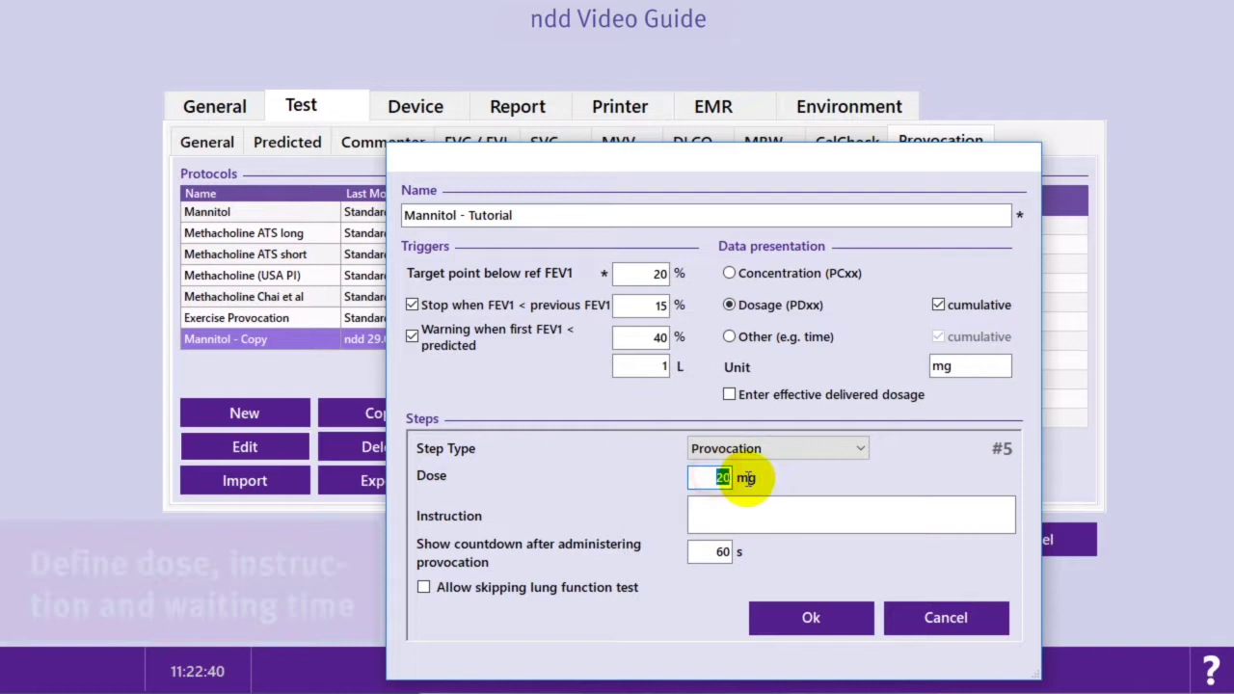
pyautogui.write('25')
# Give step 5 the instruction "Inhale 5 breath at a concentration of ..." and a 75 s countdown, and apply the step changes
pyautogui.click(729, 501)
pyautogui.write('Inhale 5 breath at a concentration of ...')
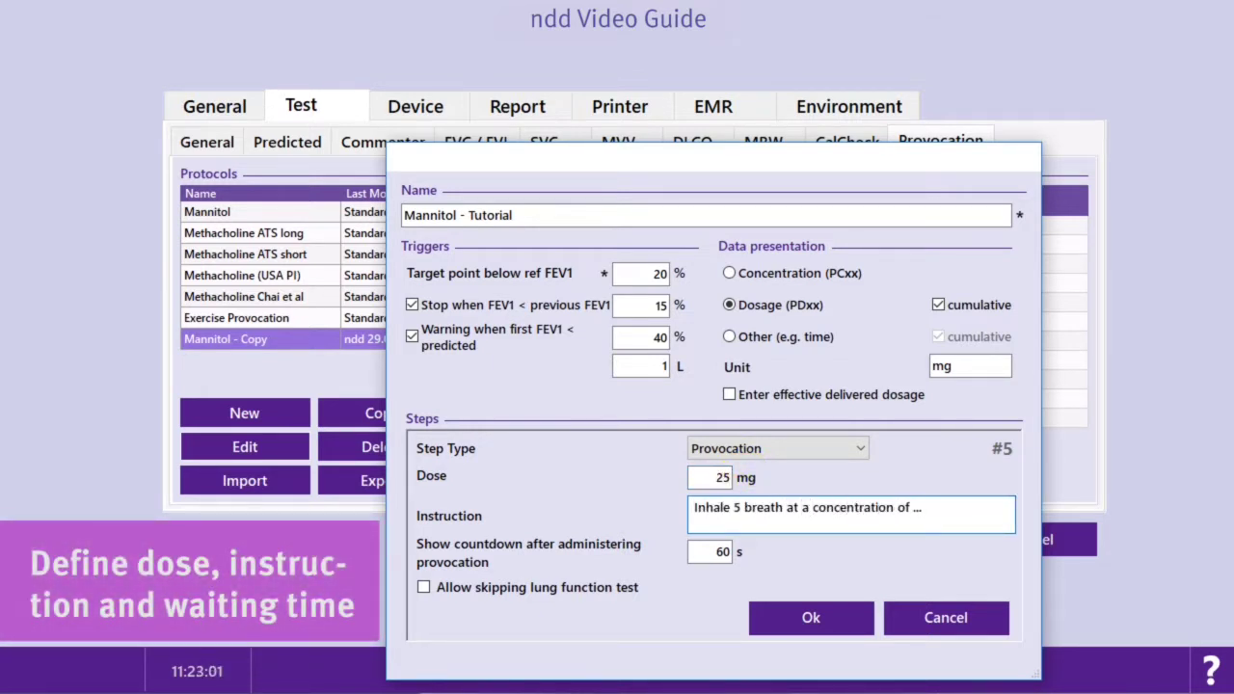
pyautogui.doubleClick(721, 552)
pyautogui.write('75')
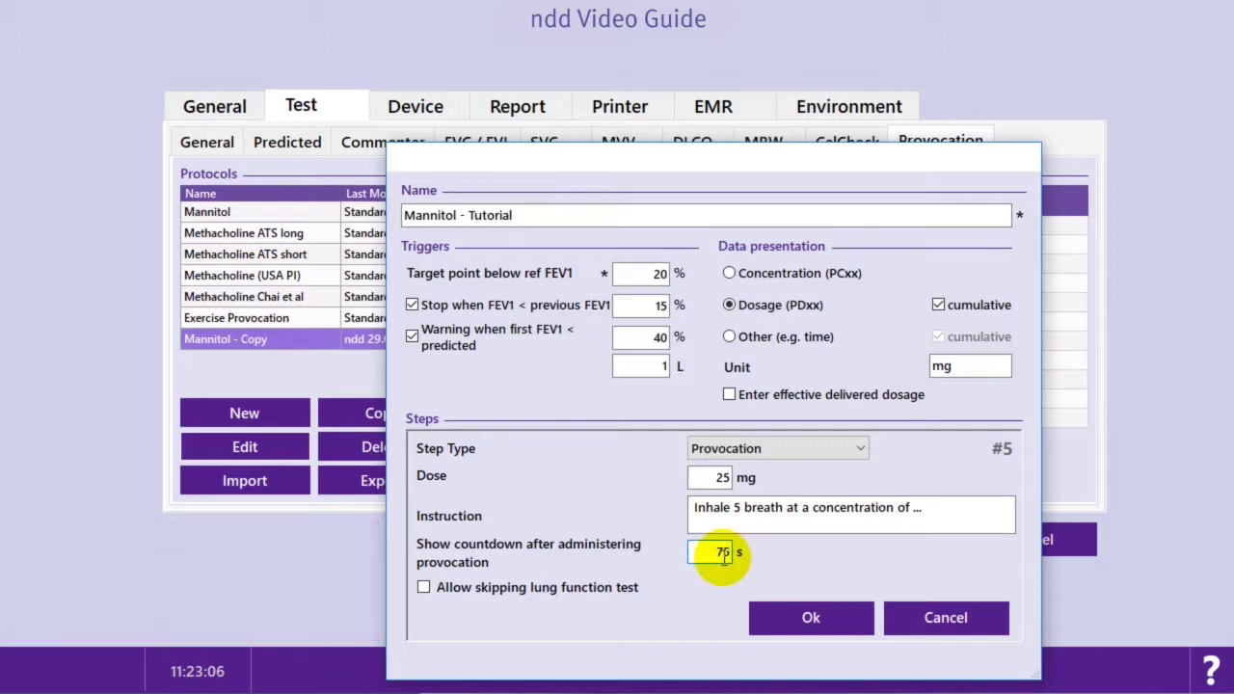
pyautogui.click(425, 587)
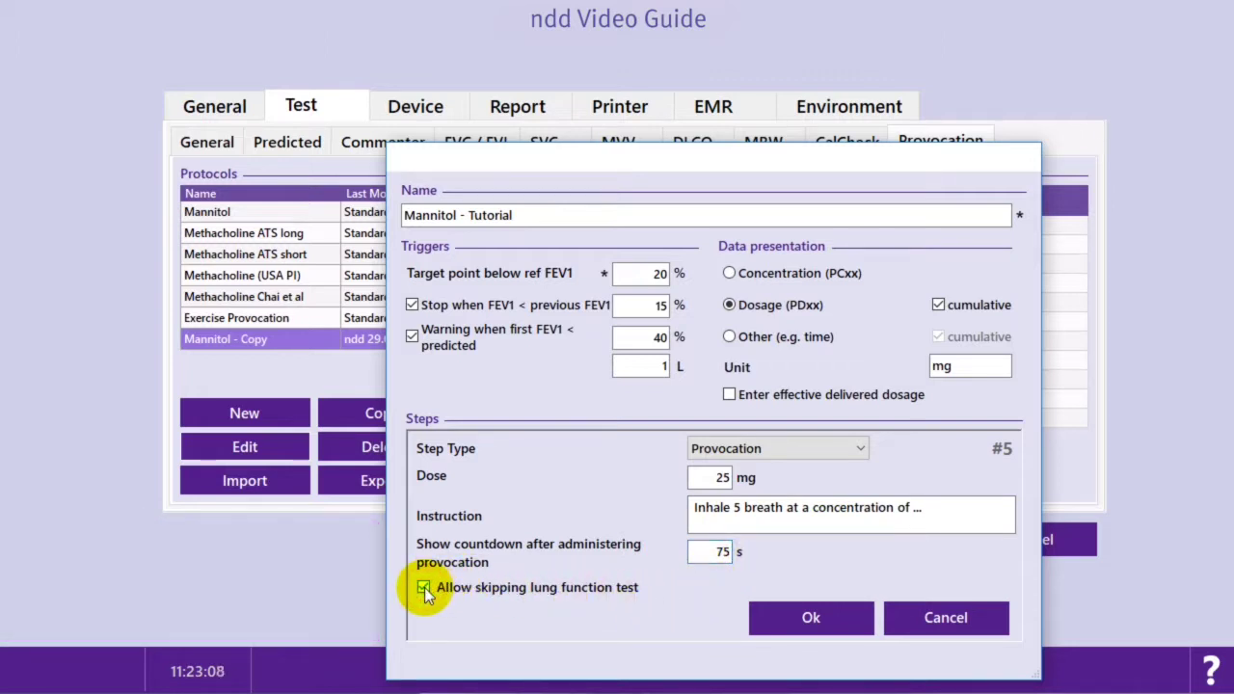
pyautogui.click(425, 587)
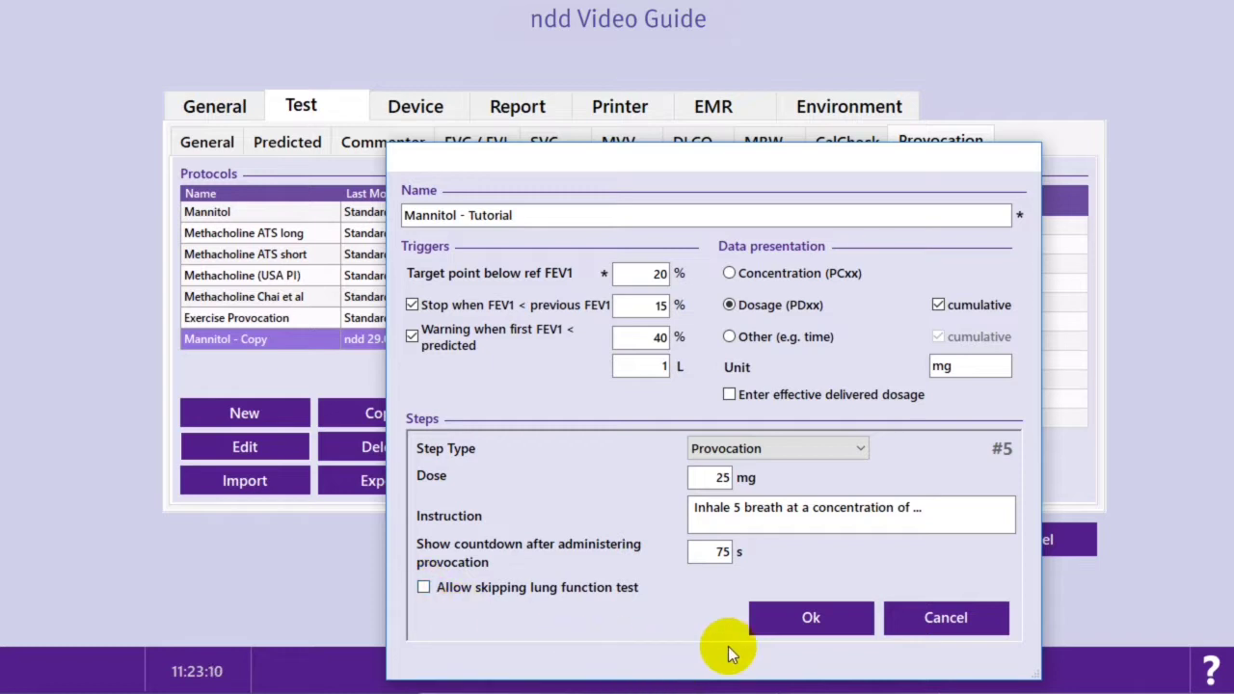
pyautogui.click(846, 622)
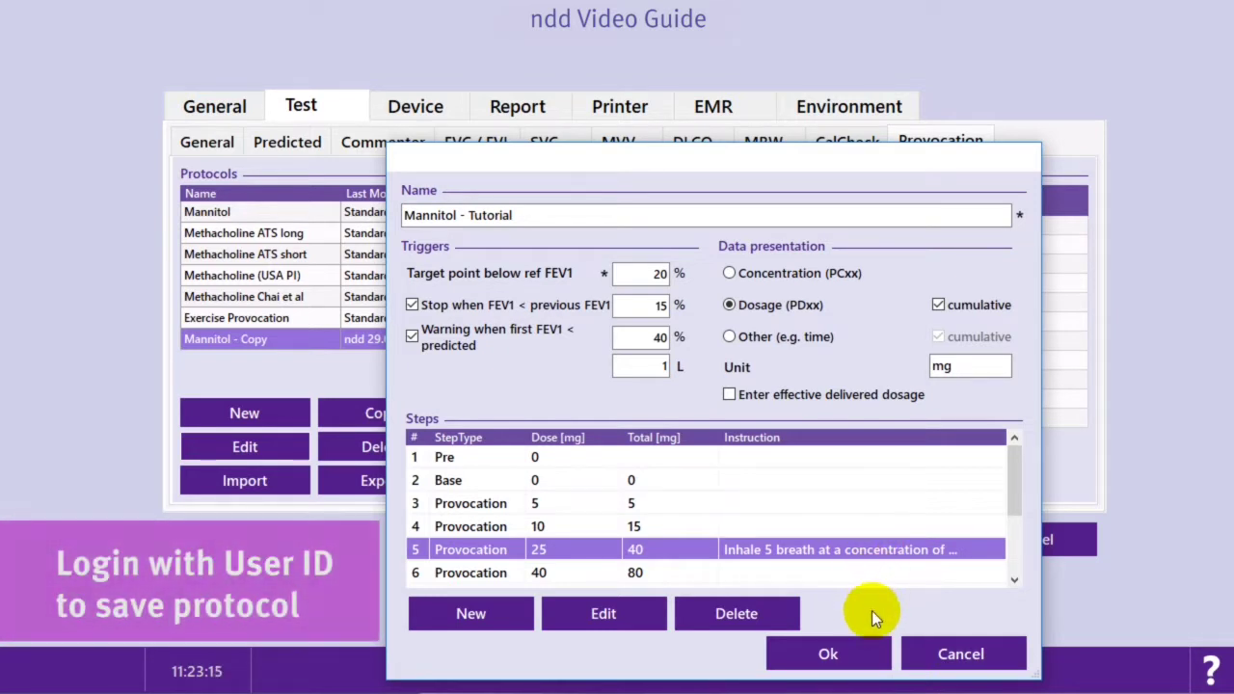
# Save the customized protocol by logging in with the user ID "Tutorial"
pyautogui.click(863, 654)
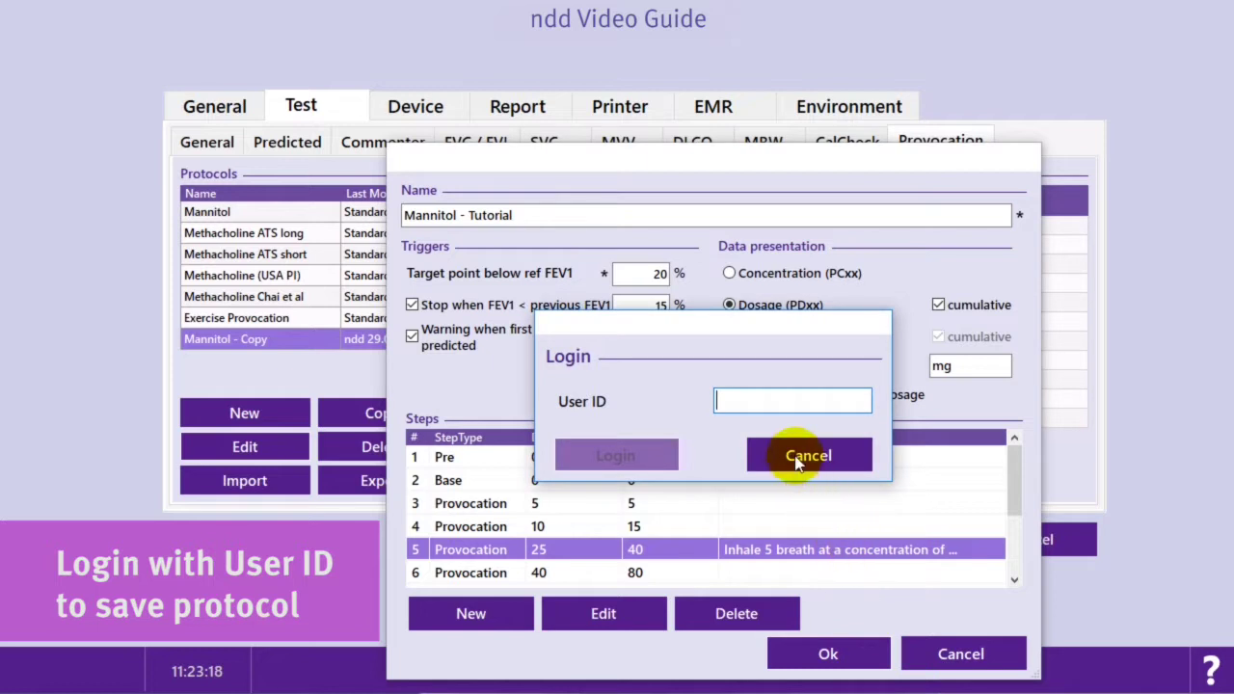
pyautogui.click(764, 401)
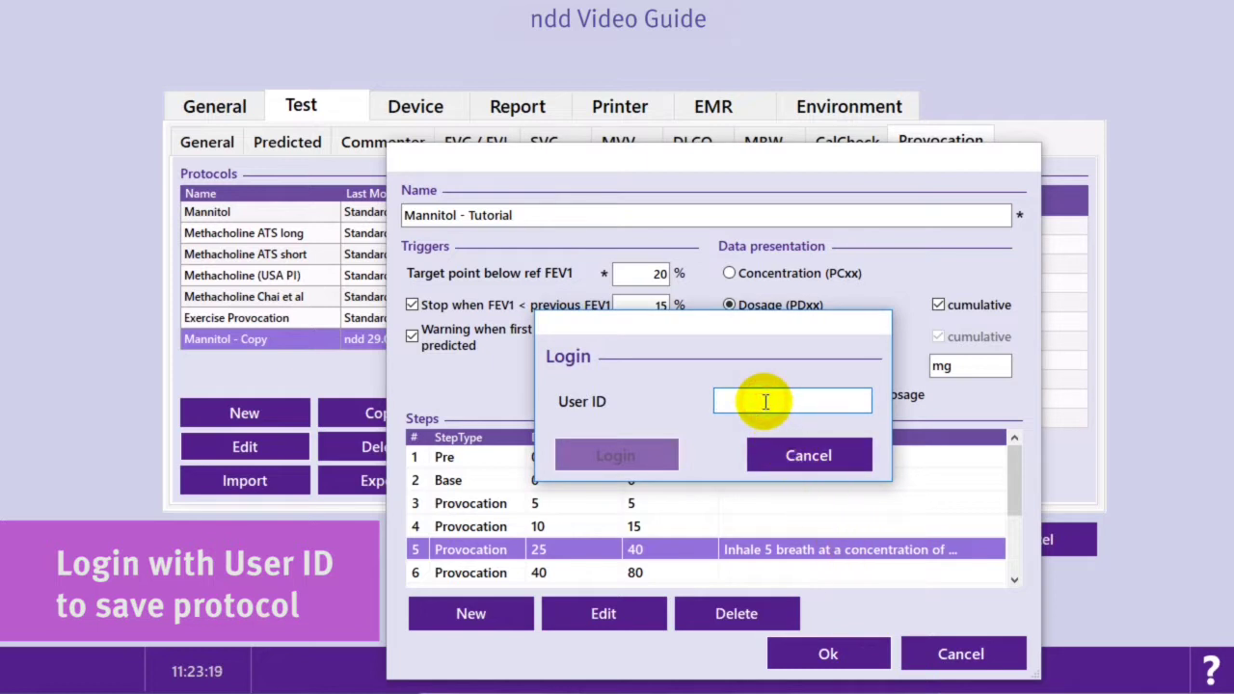
pyautogui.write('Tutorial')
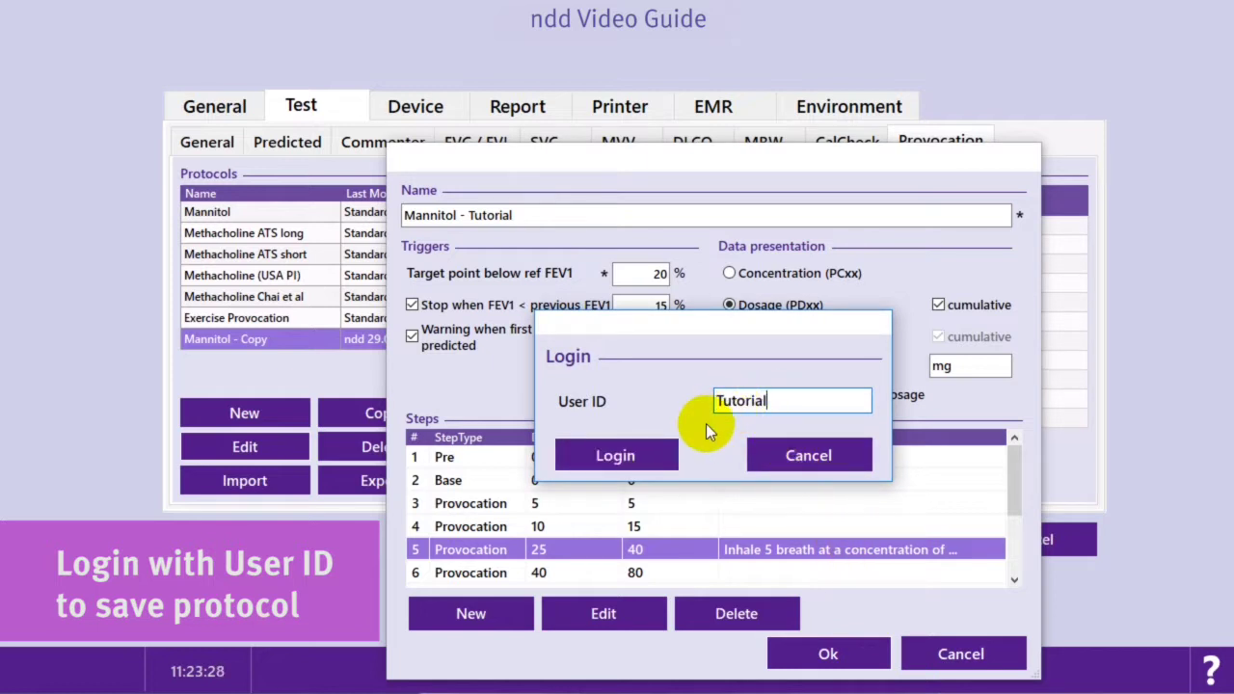
pyautogui.click(671, 455)
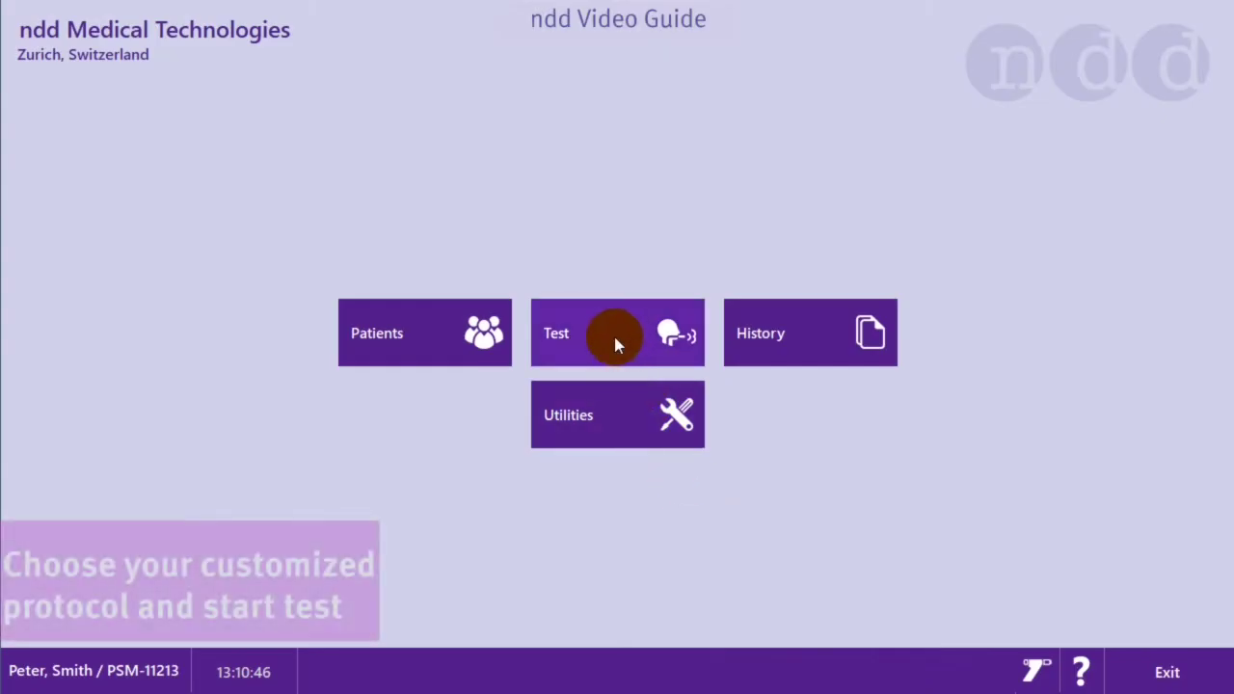
# Open a provocation test with the "Mannitol - Tutorial" protocol and start the Pre stage spirometry
pyautogui.click(615, 339)
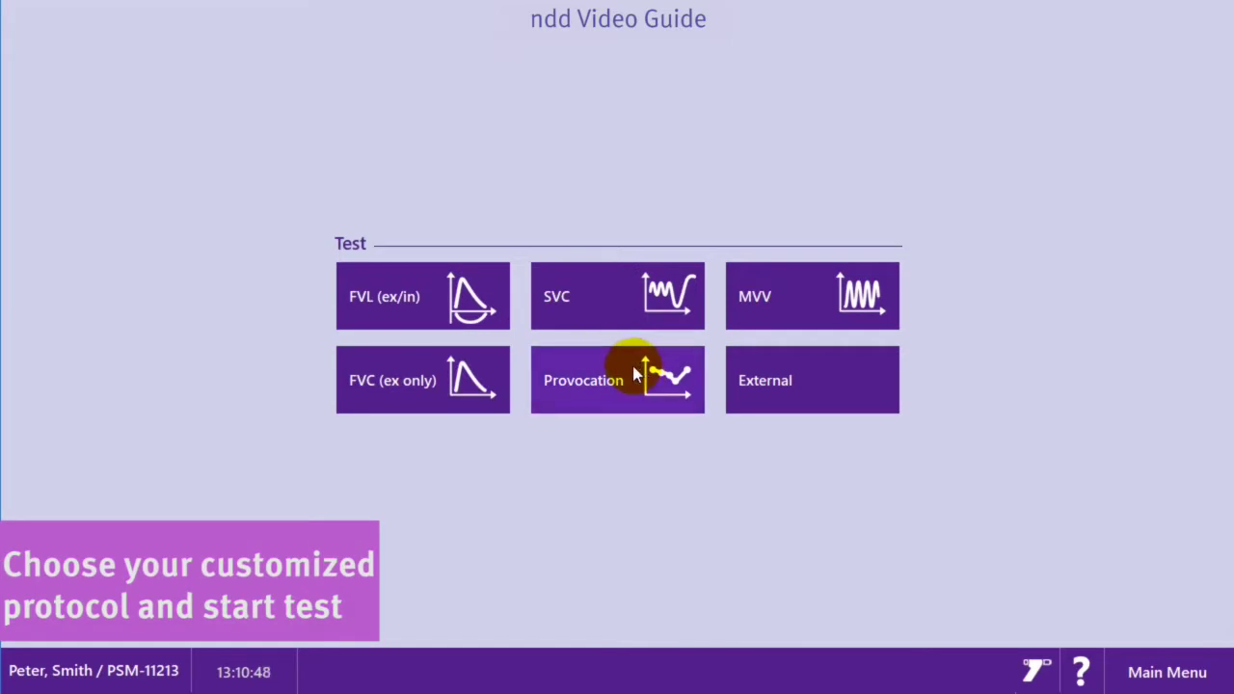
pyautogui.click(633, 374)
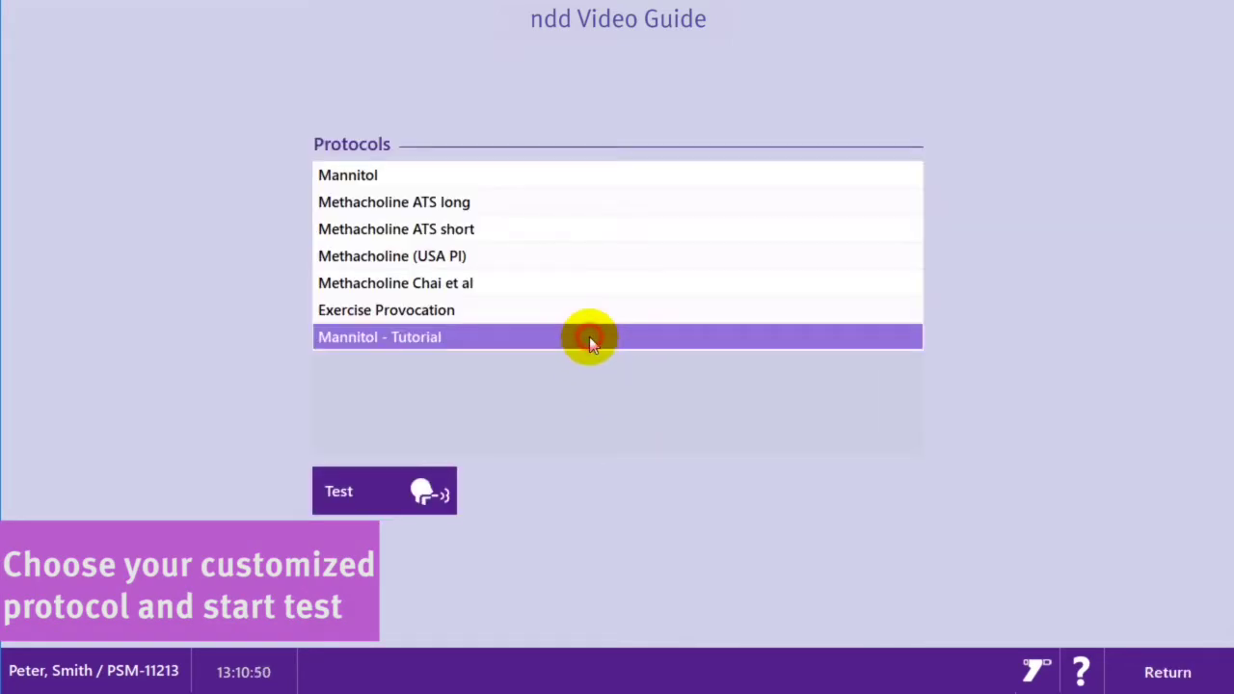
pyautogui.click(383, 492)
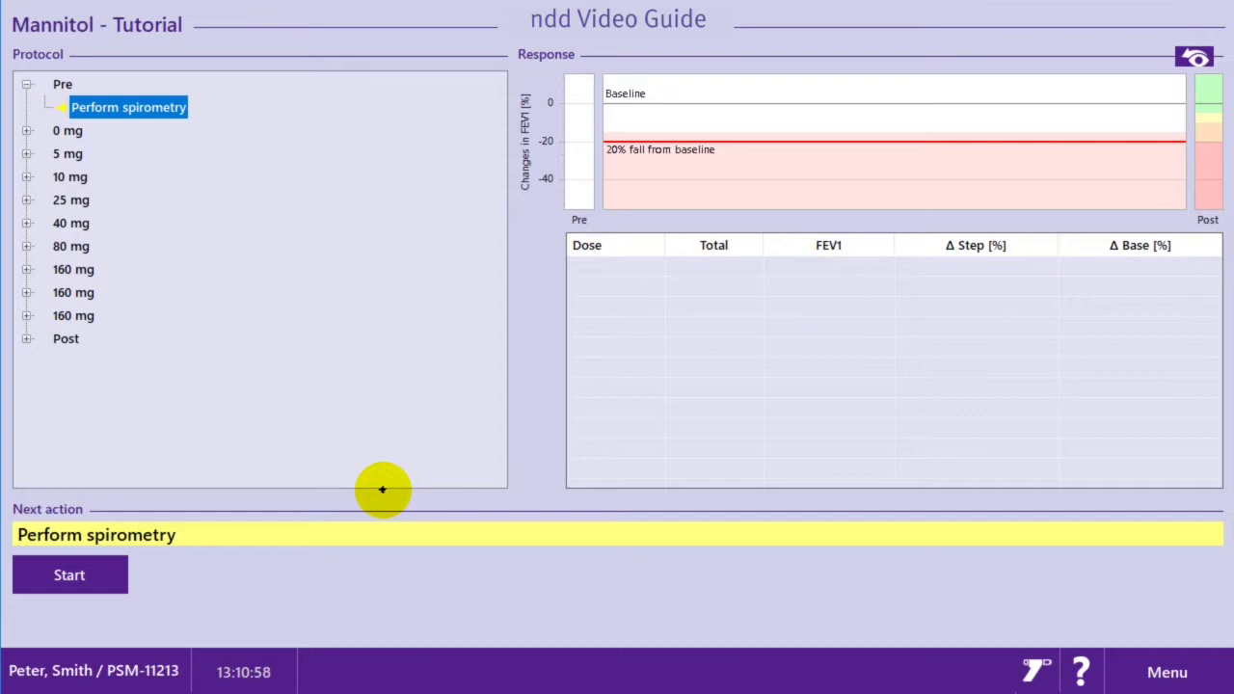
pyautogui.click(87, 576)
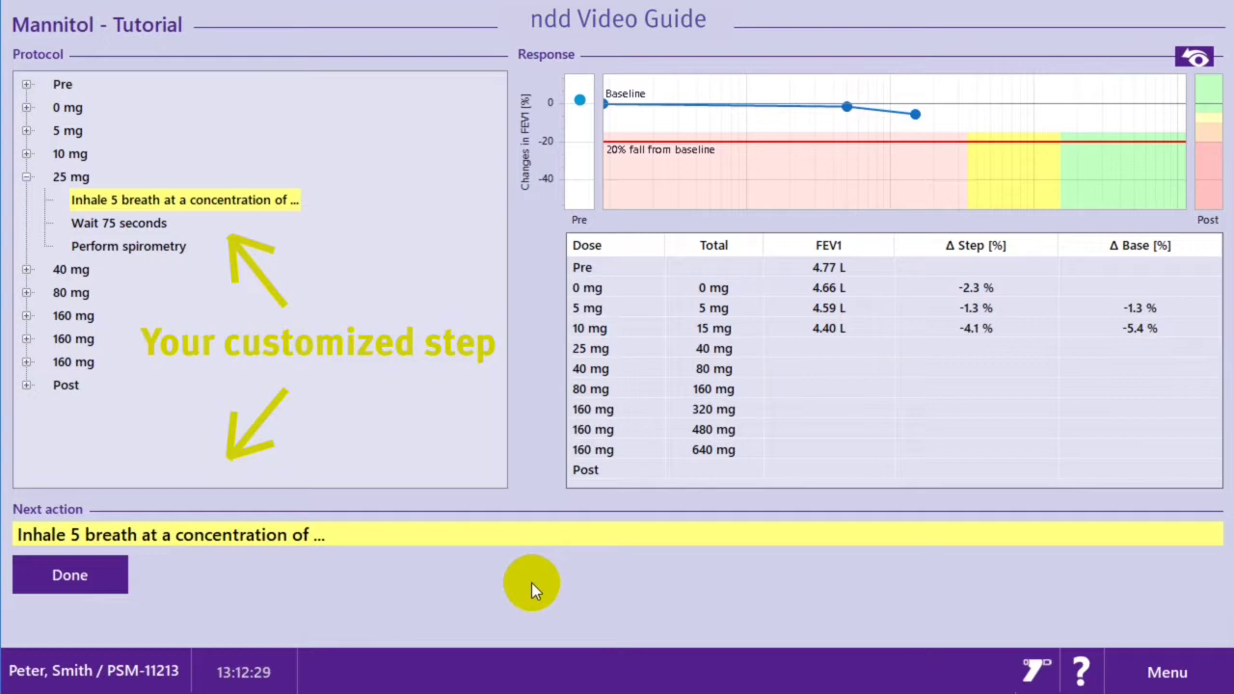
# Complete the 25 mg inhalation and 75-second wait, run and end one spirometry trial, and return to the protocol overview
pyautogui.click(100, 579)
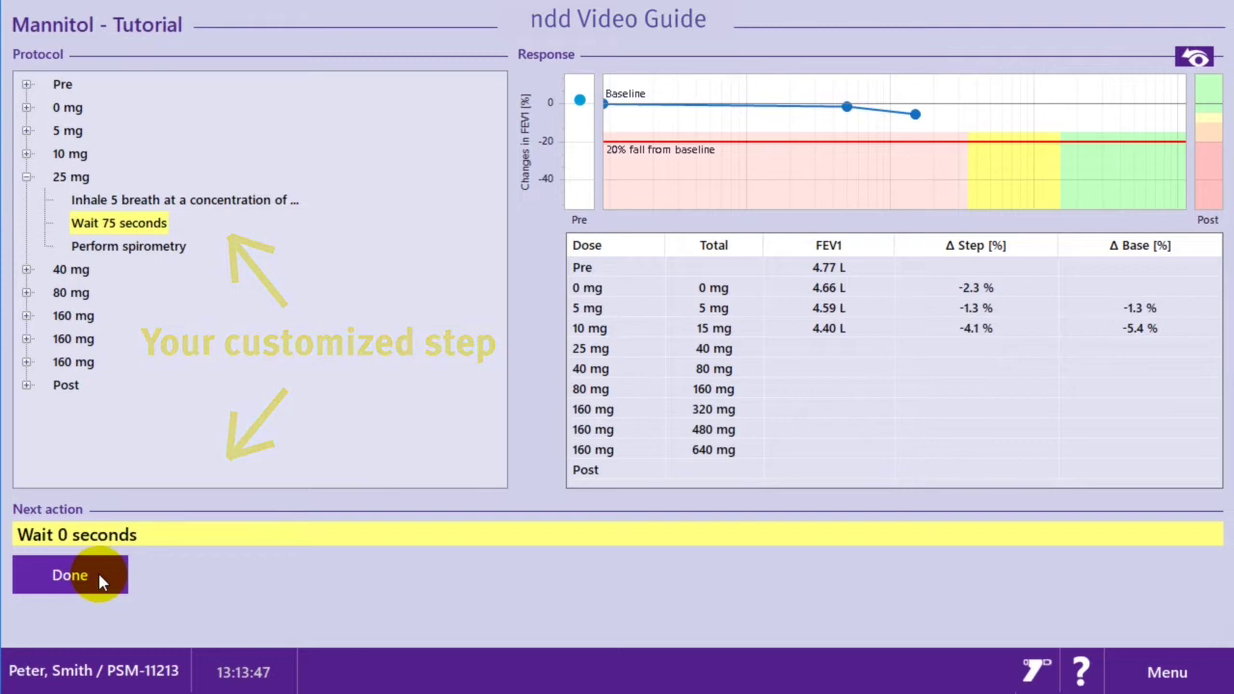
pyautogui.click(69, 576)
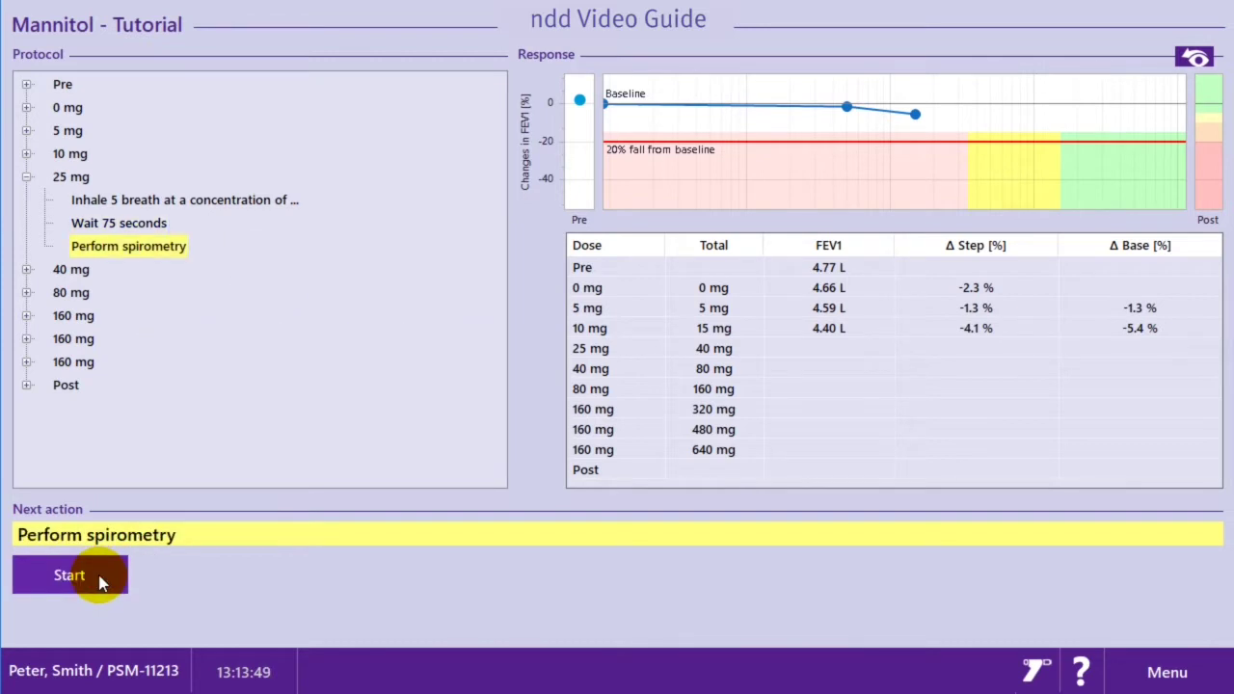
pyautogui.click(99, 583)
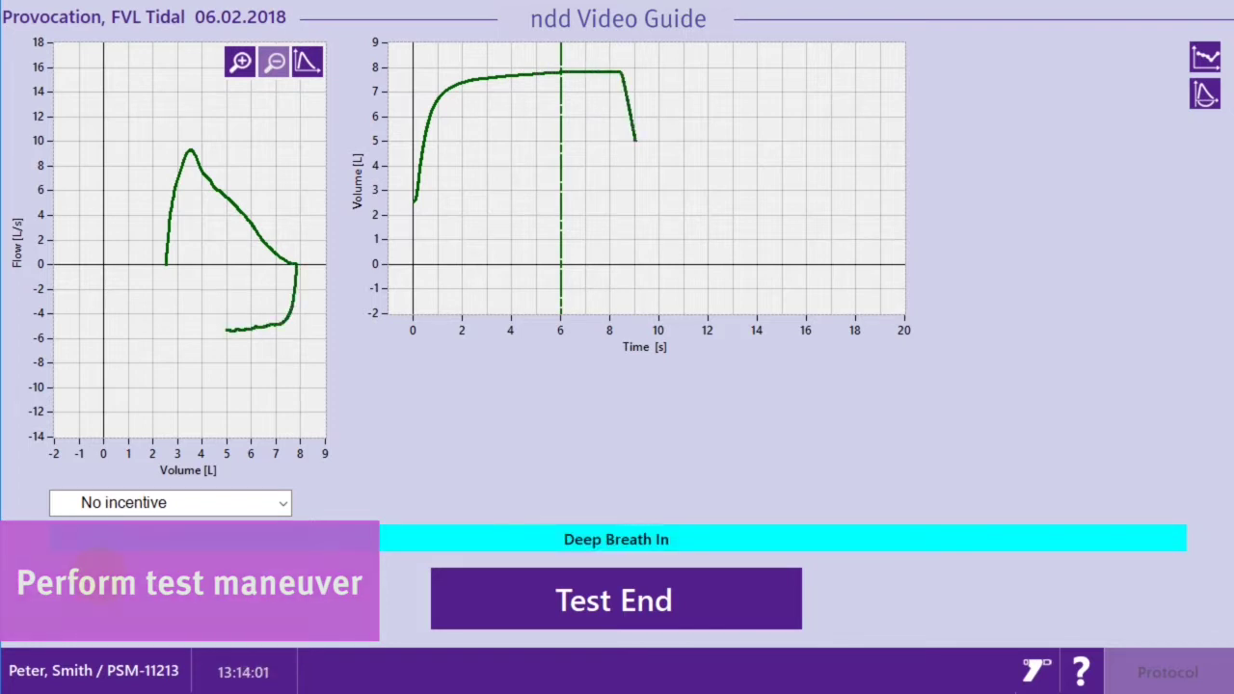
pyautogui.click(679, 594)
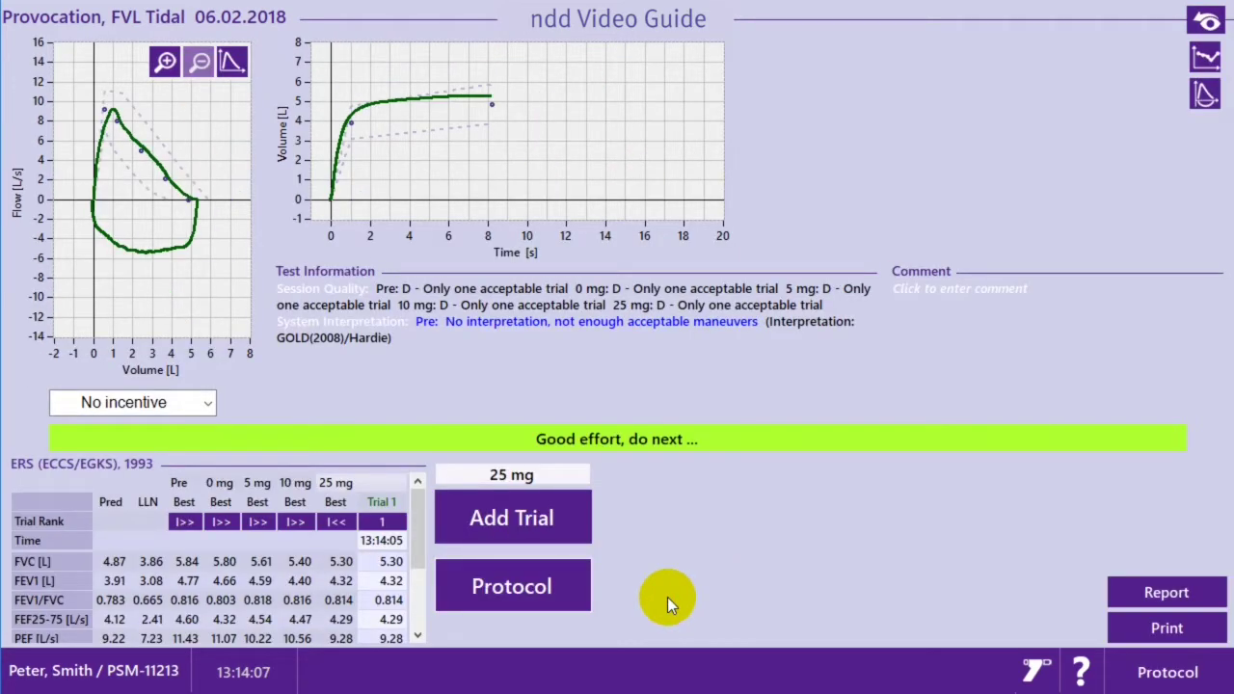
pyautogui.click(569, 586)
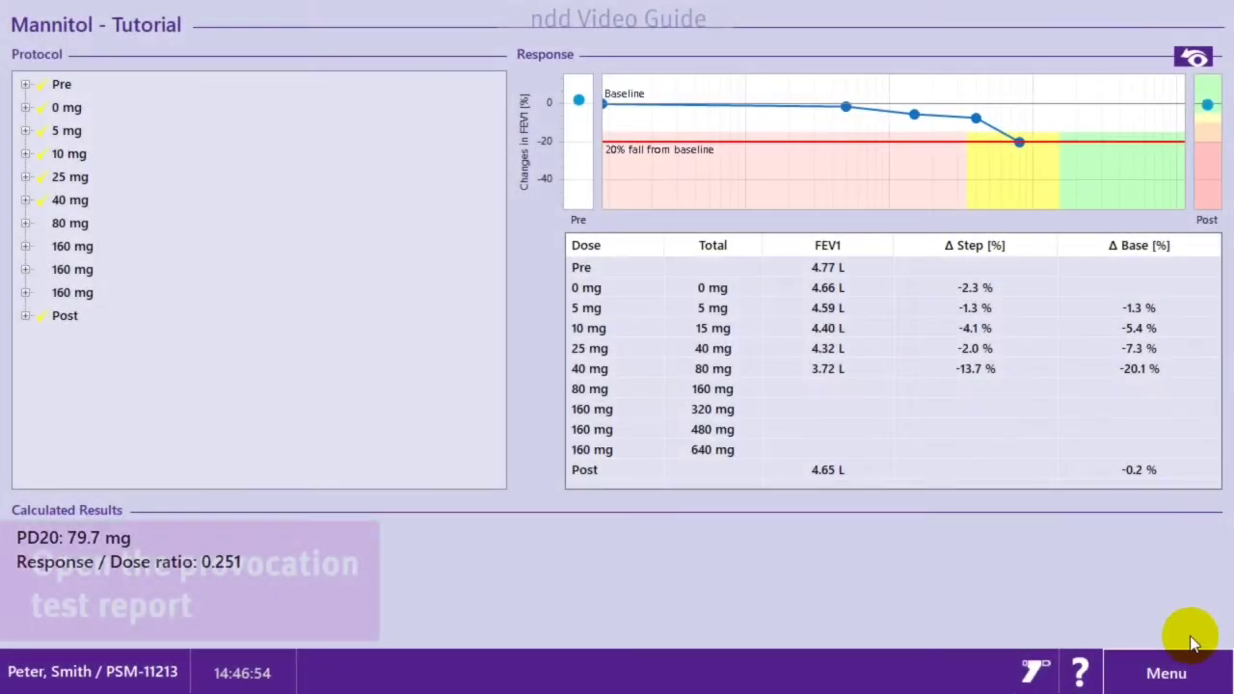
# Open the provocation test report and examine its dose table, response graph and flow-volume curves
pyautogui.click(1182, 673)
pyautogui.click(1199, 469)
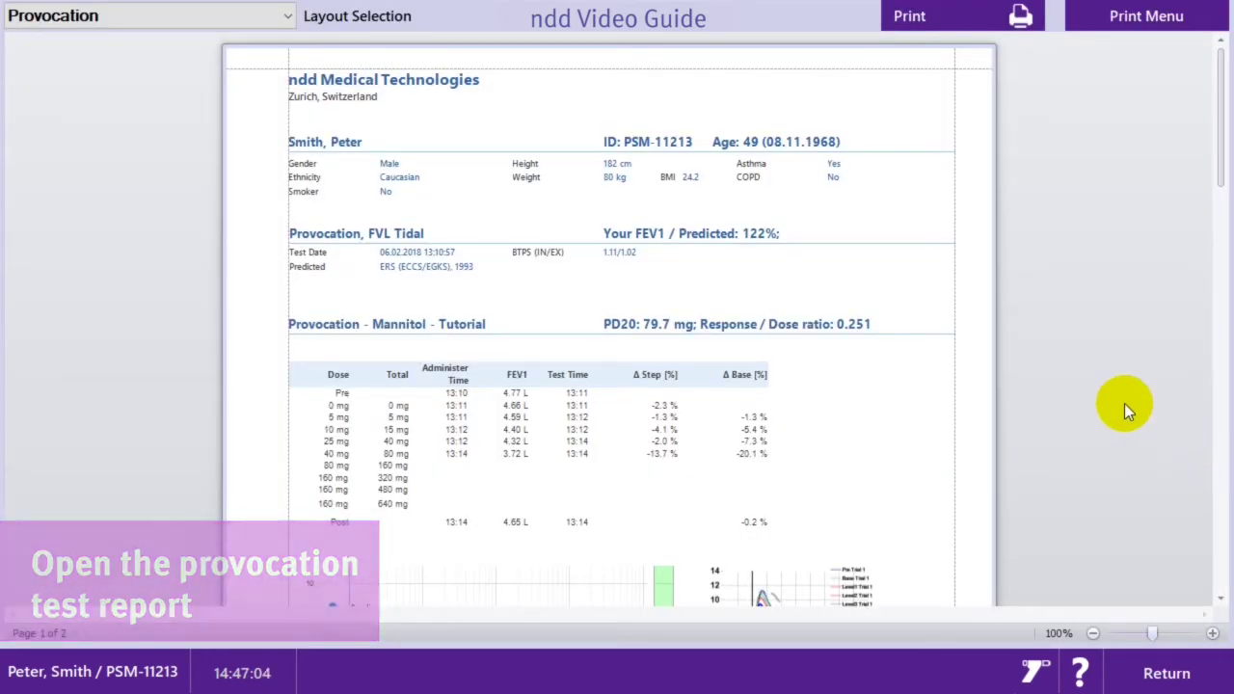
pyautogui.scroll(-5, 1125, 412)
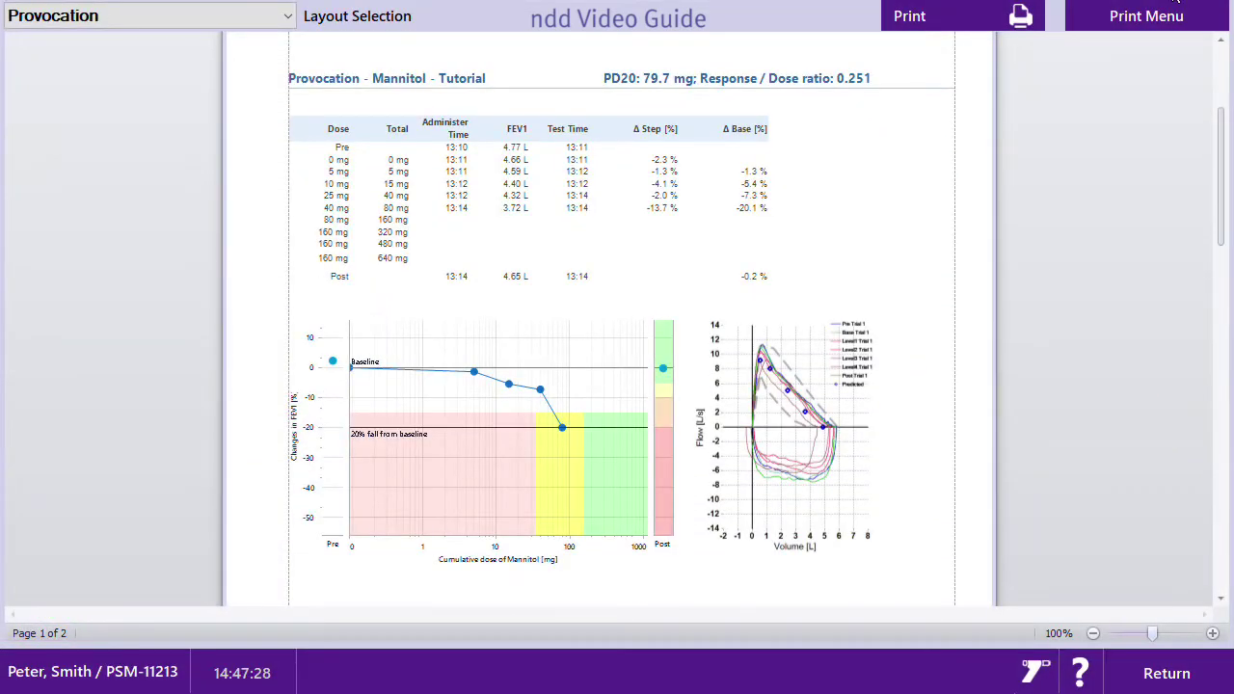